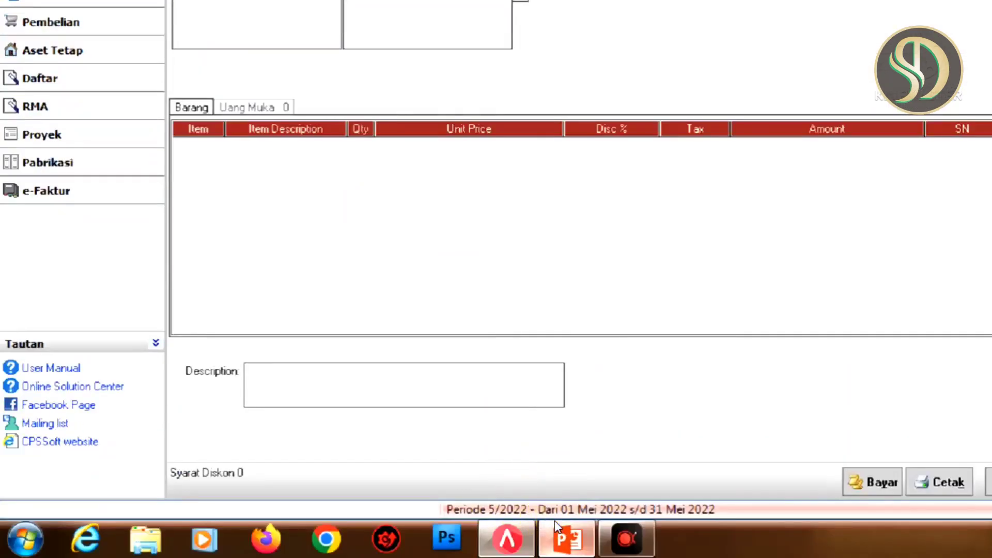
Look up the 06/05/2022 sale in the PowerPoint slide and fill in its customer and the PO number on the Accurate sales invoice.
left_click(555, 522)
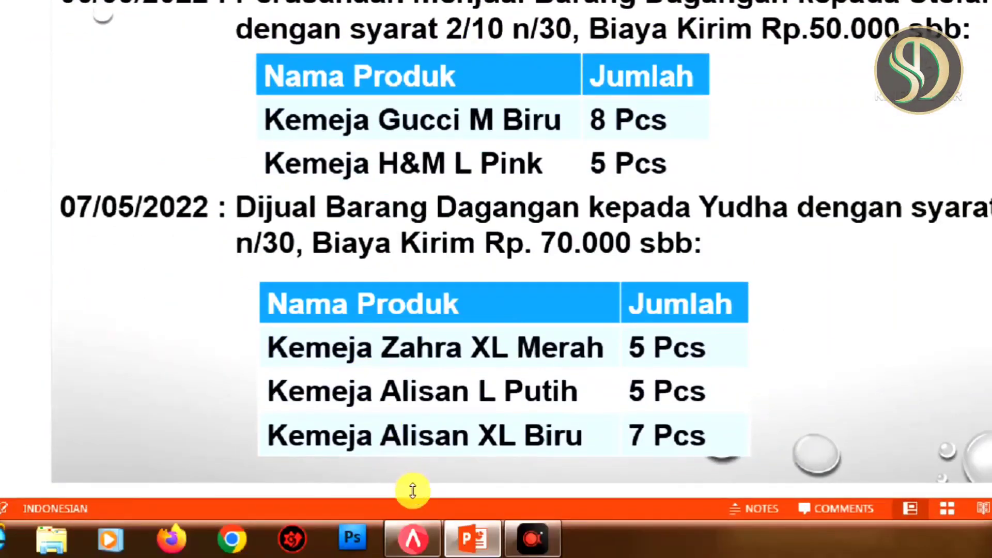
left_click(412, 530)
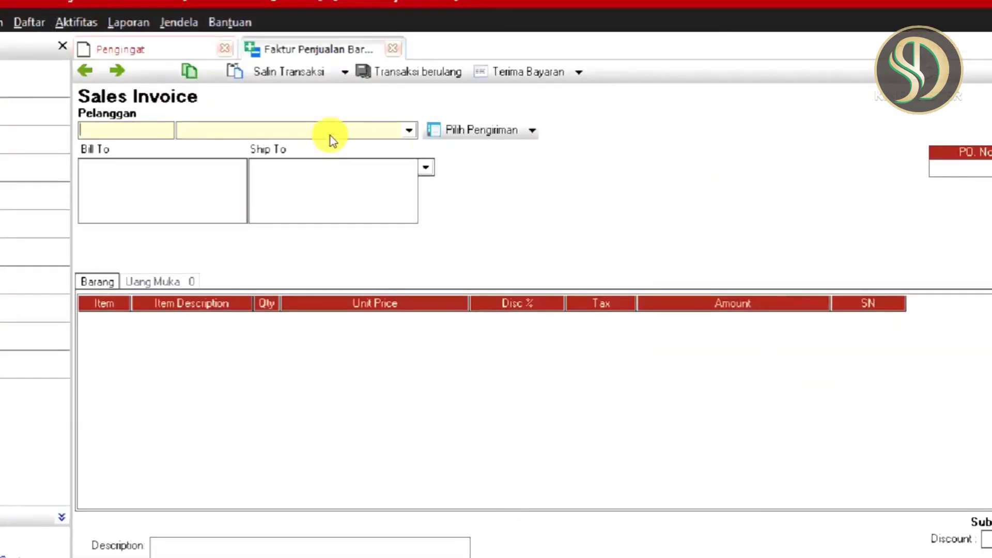
left_click(408, 130)
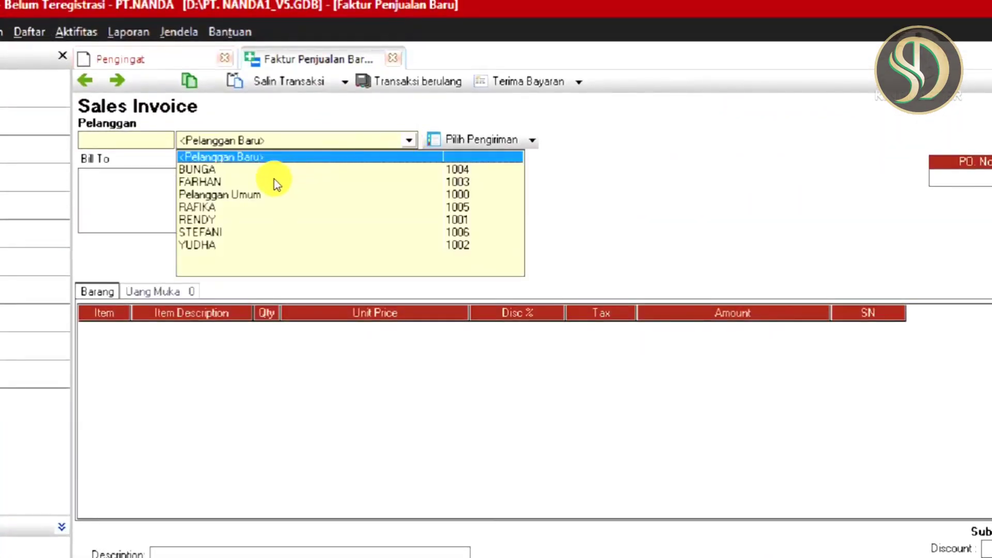
left_click(210, 233)
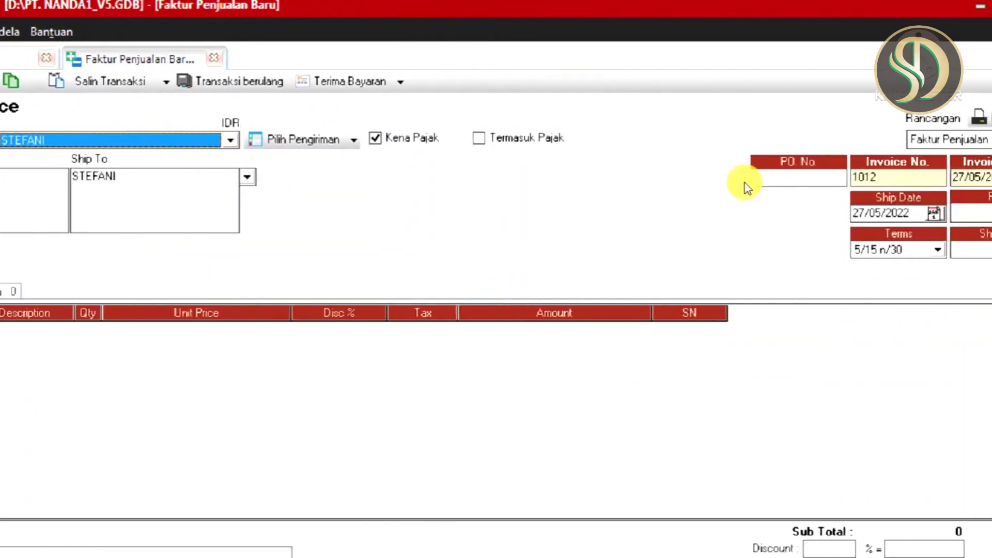
left_click(780, 177)
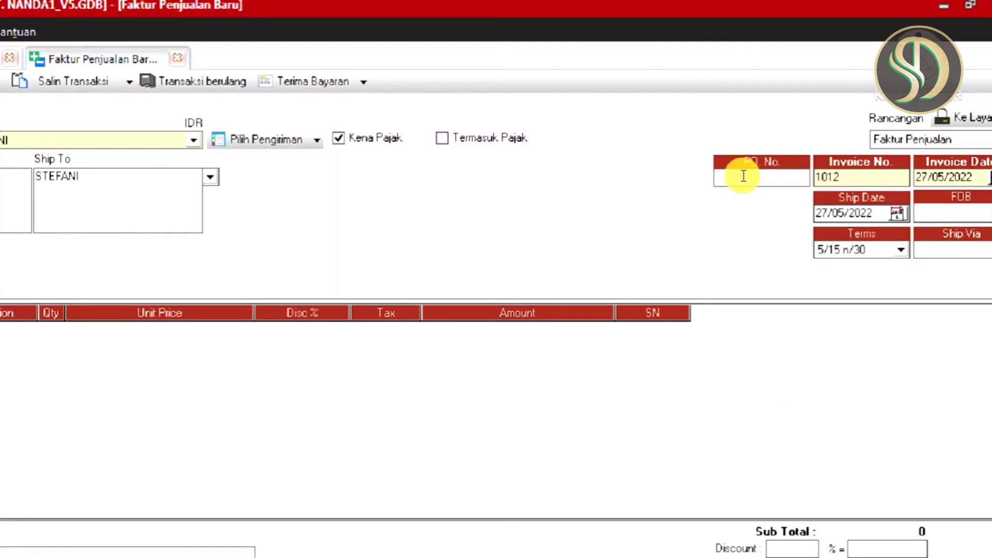
type("1007")
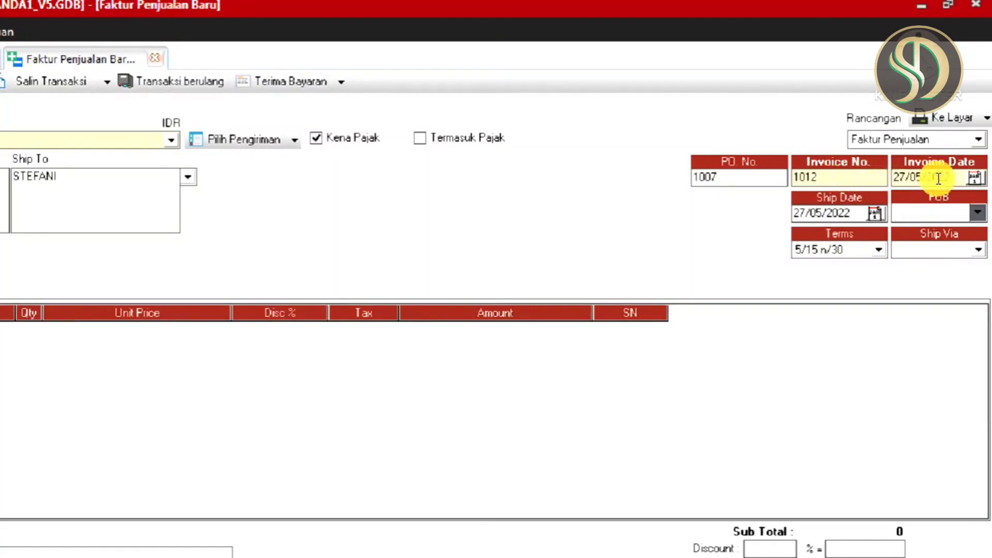
Set the invoice date and ship date to 06/05/2022 and the payment terms to 2/10 n/30.
left_click(975, 178)
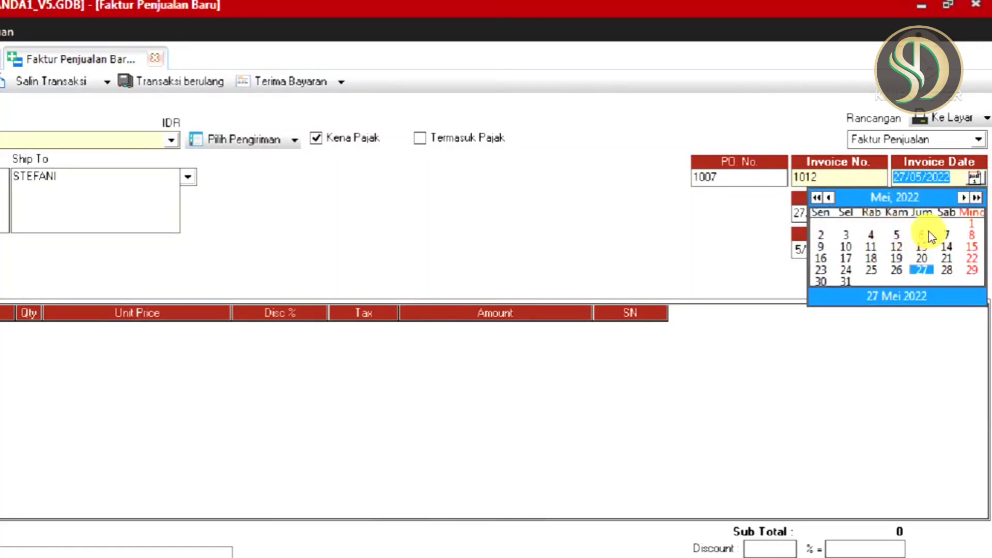
left_click(924, 238)
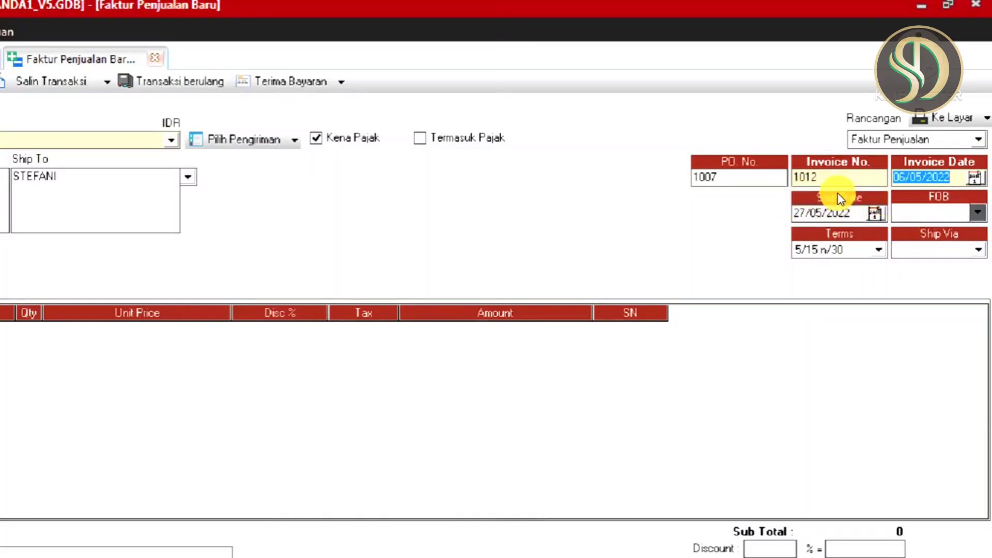
left_click(874, 213)
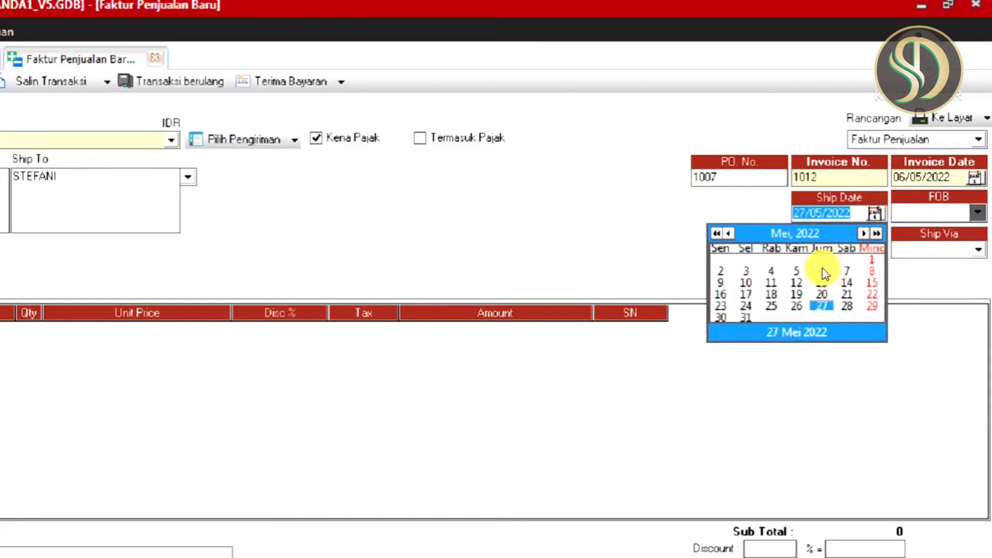
left_click(822, 270)
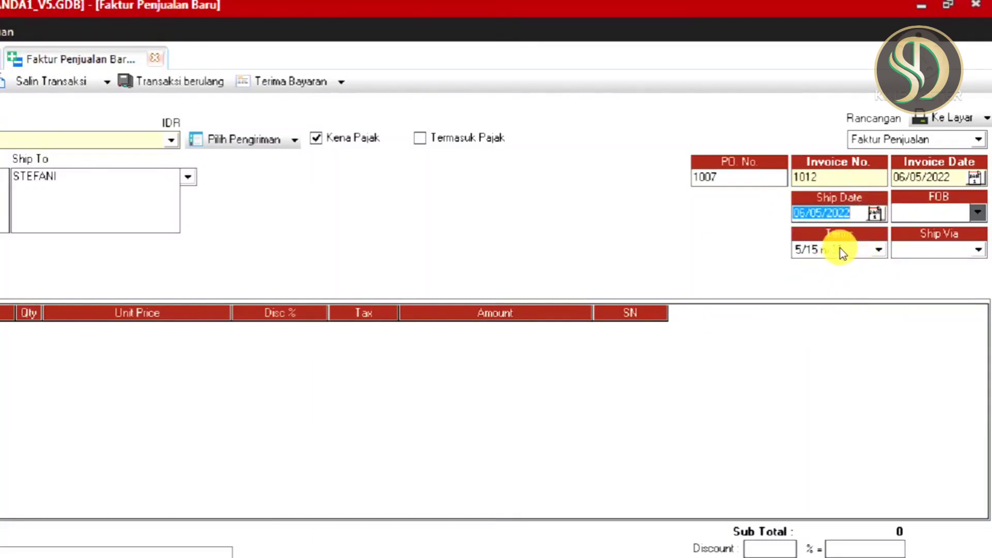
left_click(879, 249)
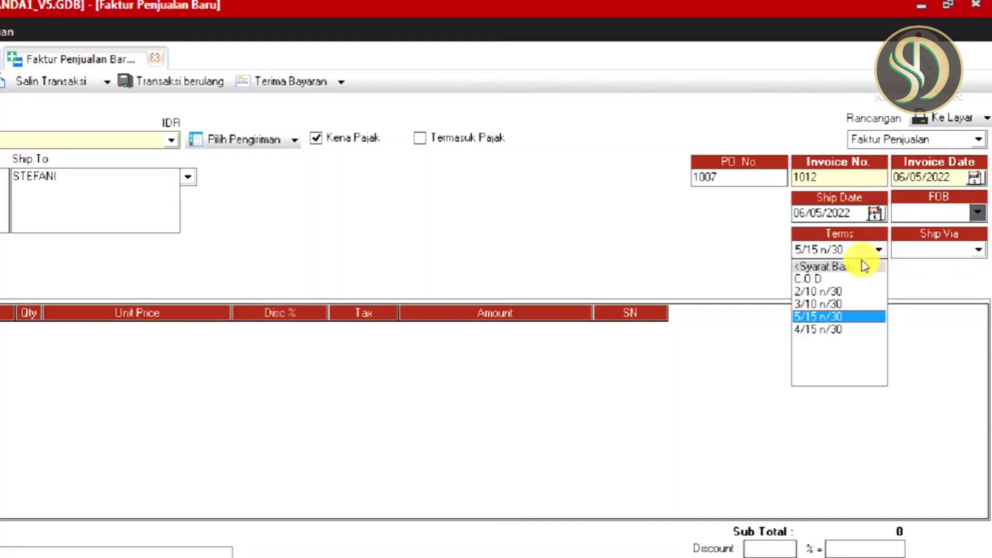
left_click(822, 292)
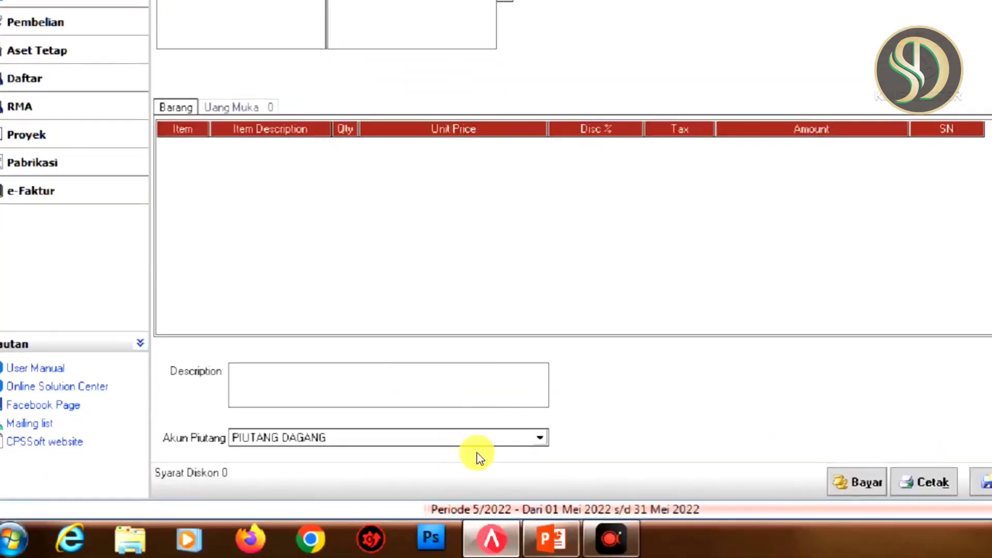
Check the sold products in the PowerPoint slide and add GUCCI M BIRU as the first item on the Accurate sales invoice.
left_click(541, 529)
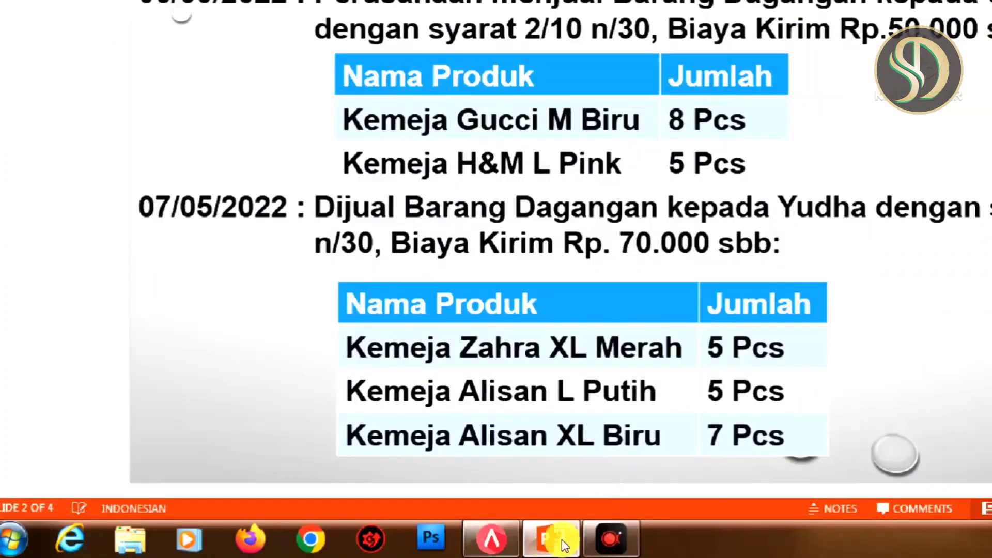
left_click(498, 542)
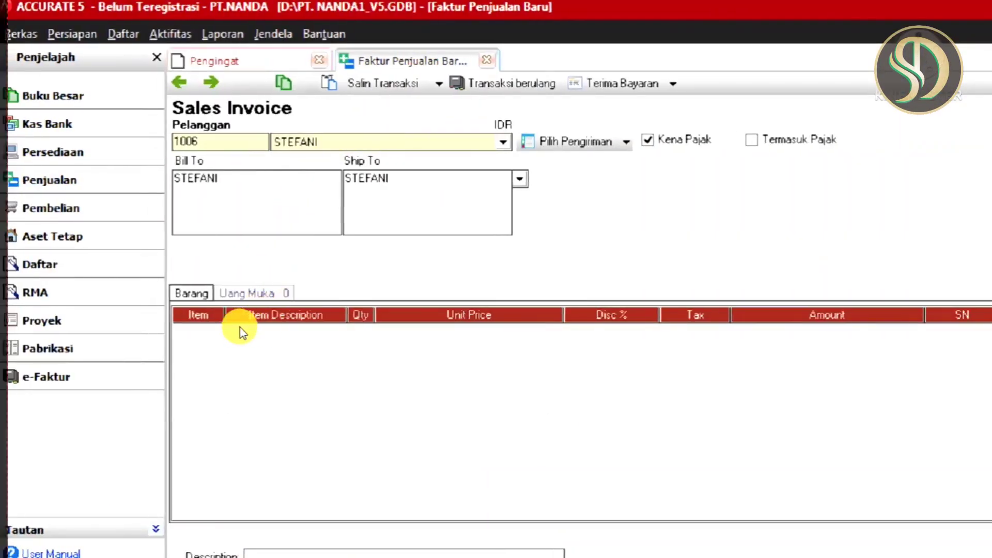
left_click(210, 333)
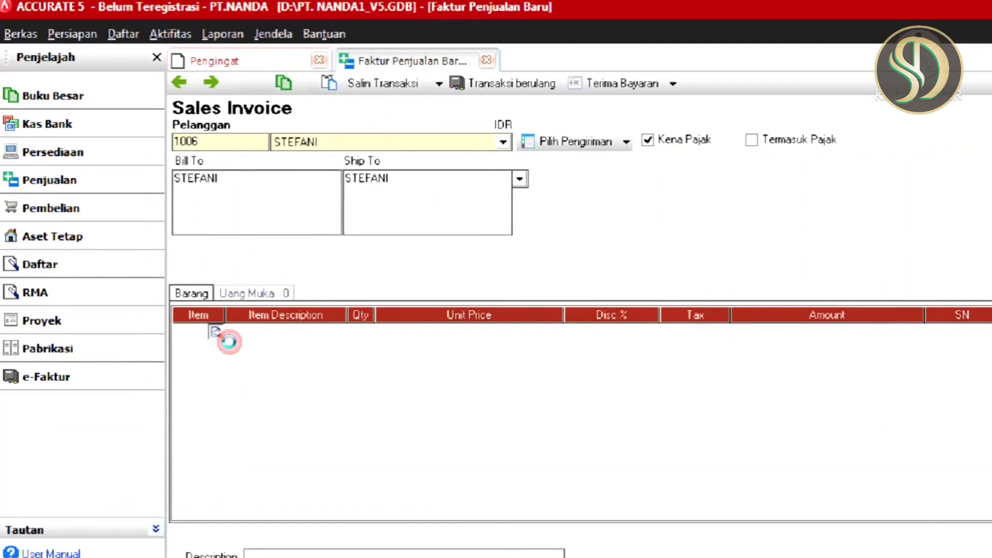
left_click(229, 341)
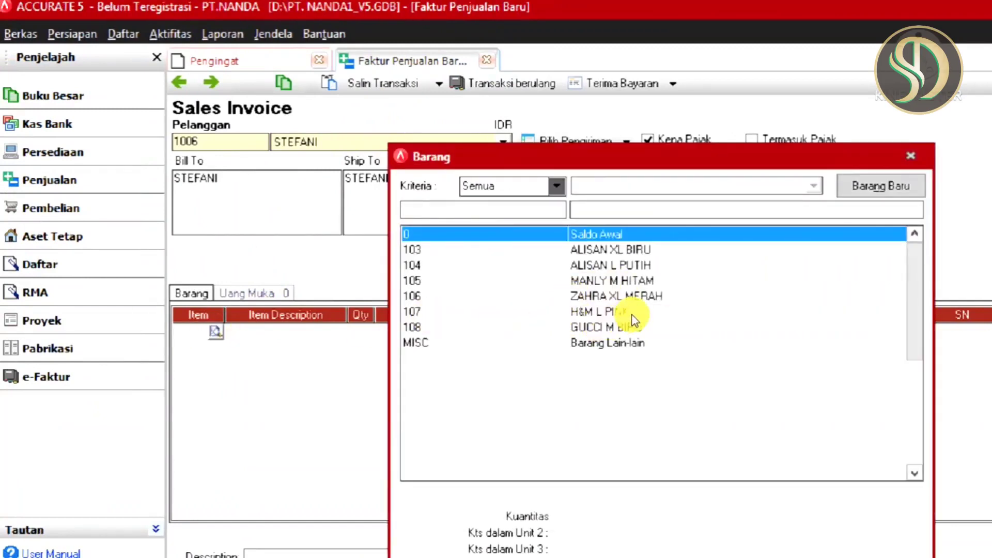
double_click(597, 327)
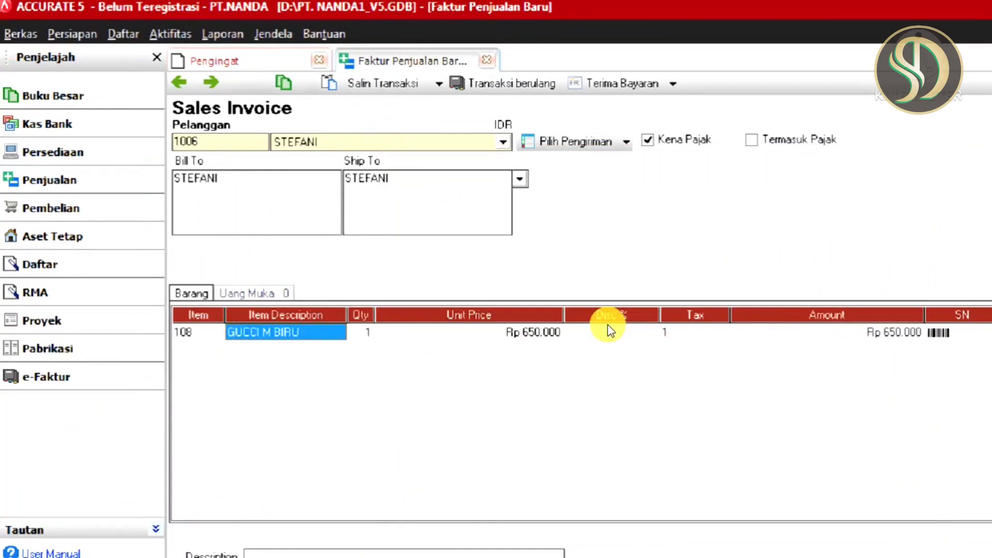
Check the PowerPoint slide for the GUCCI M BIRU quantity, set it to 8 in Accurate and start a new item line.
key("Tab")
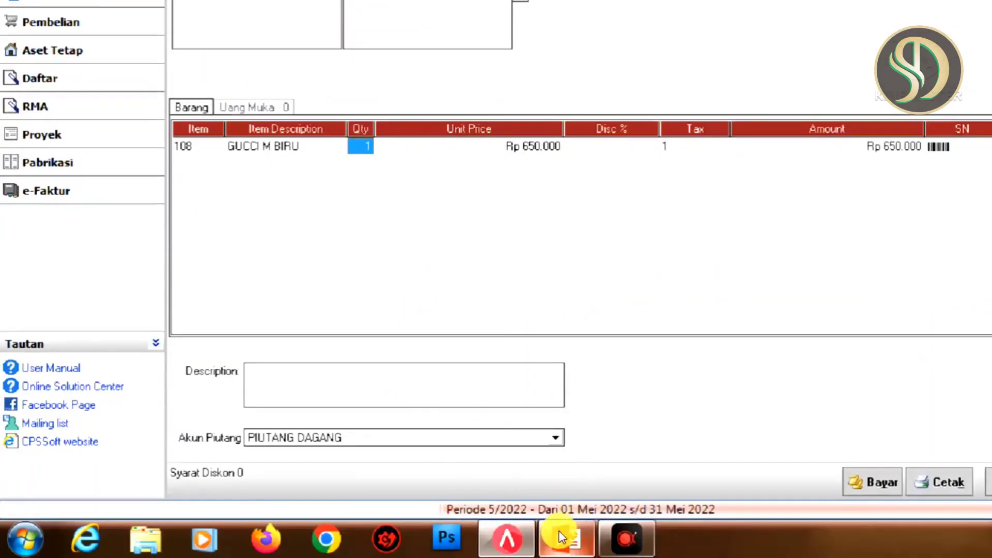
left_click(559, 530)
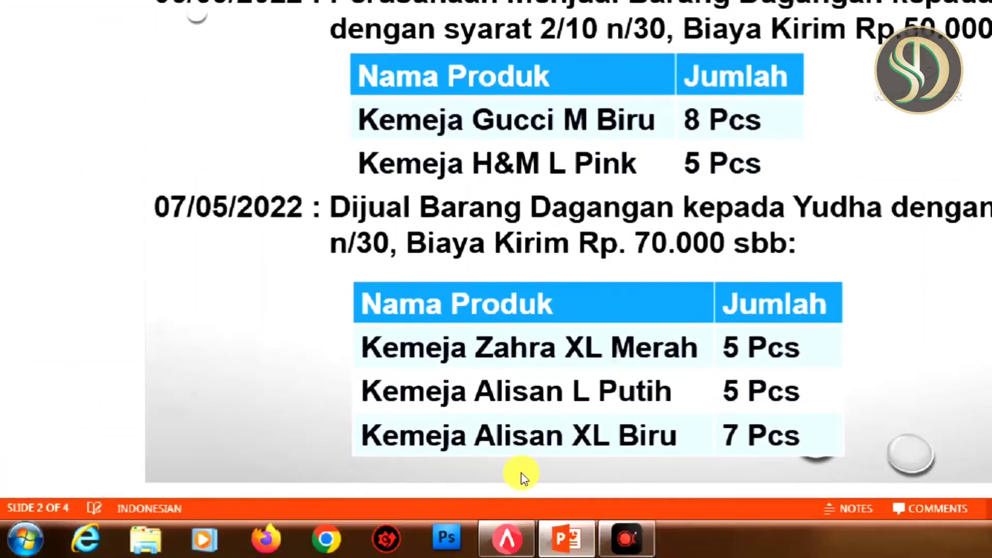
left_click(509, 524)
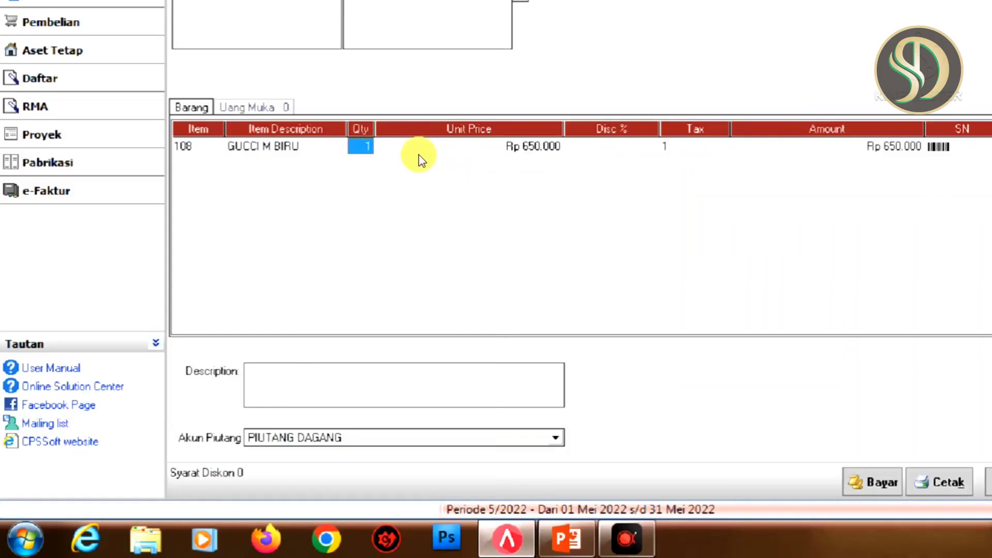
type("8")
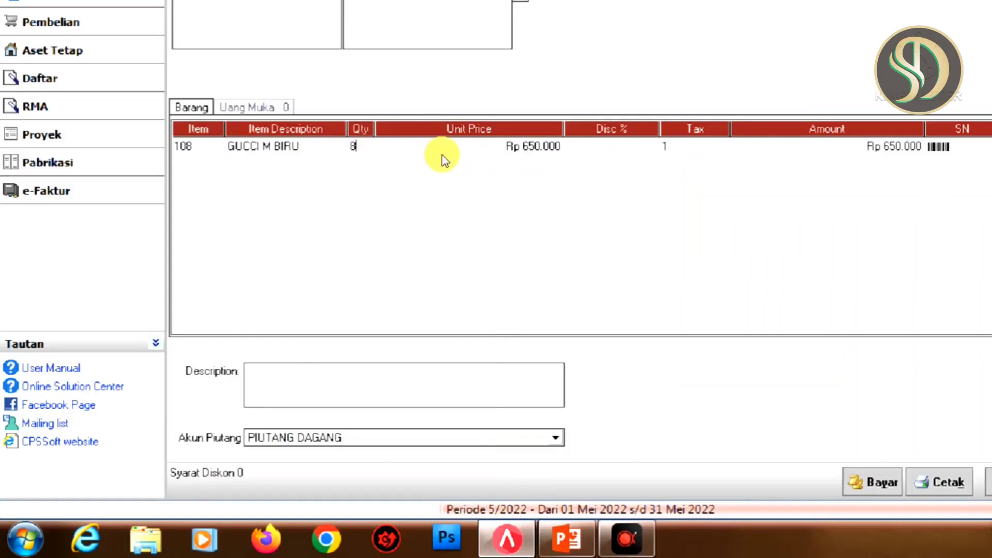
left_click(441, 154)
key("Down")
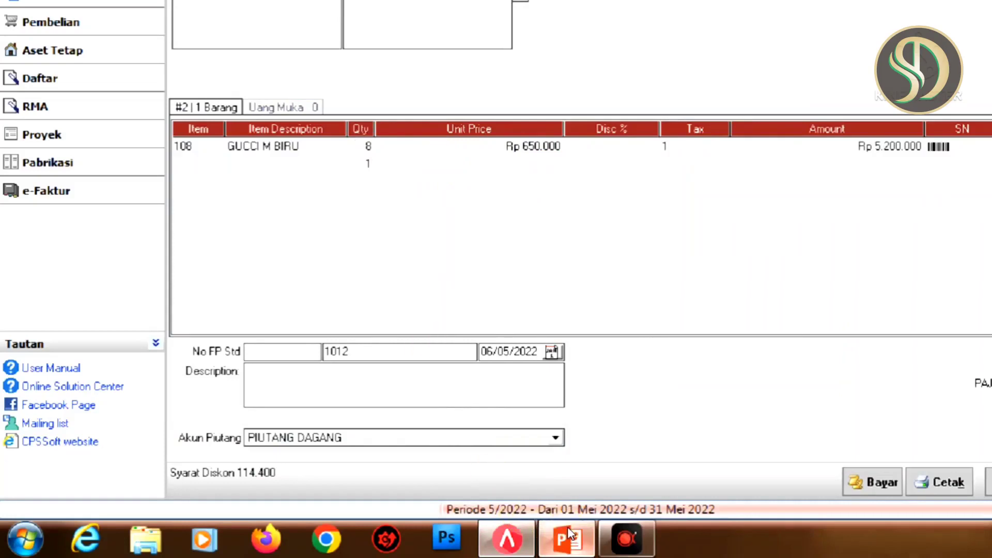
Check the second product in the PowerPoint slide and add H&M L PINK with quantity 5 to the Accurate sales invoice.
left_click(552, 529)
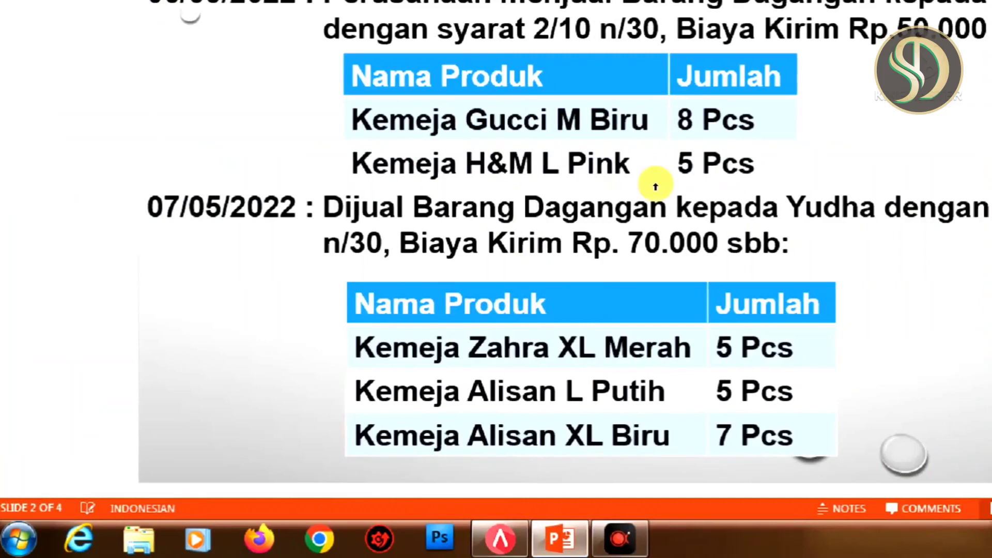
left_click(502, 529)
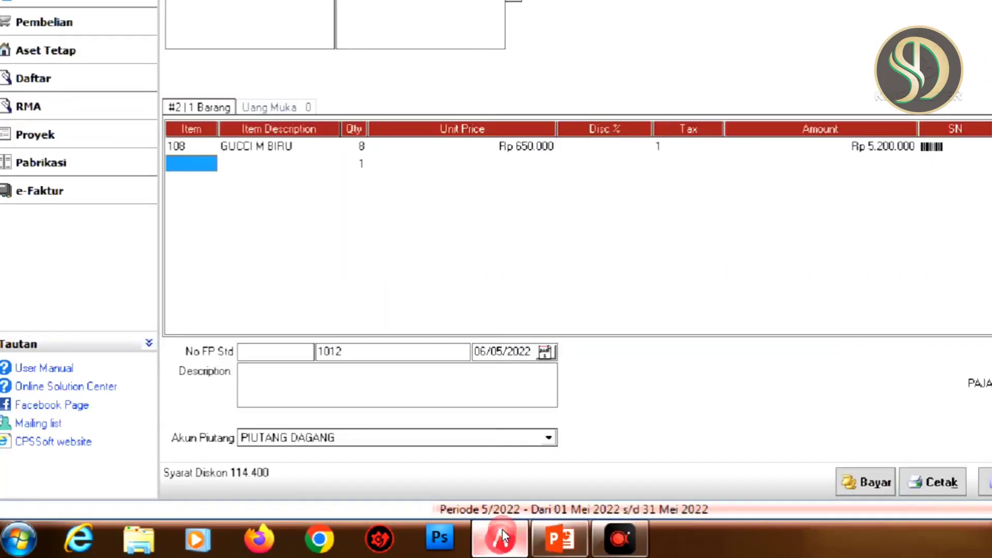
left_click(210, 164)
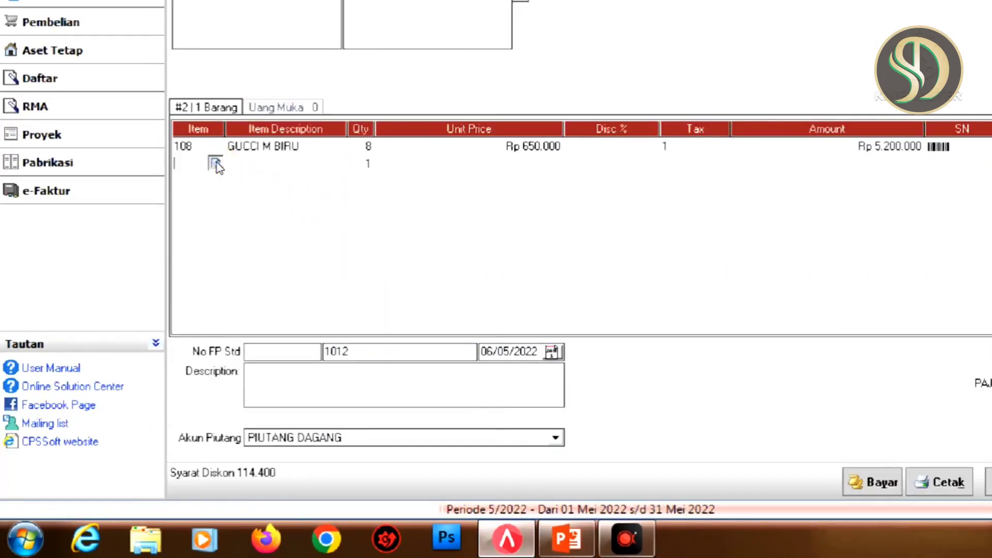
left_click(215, 165)
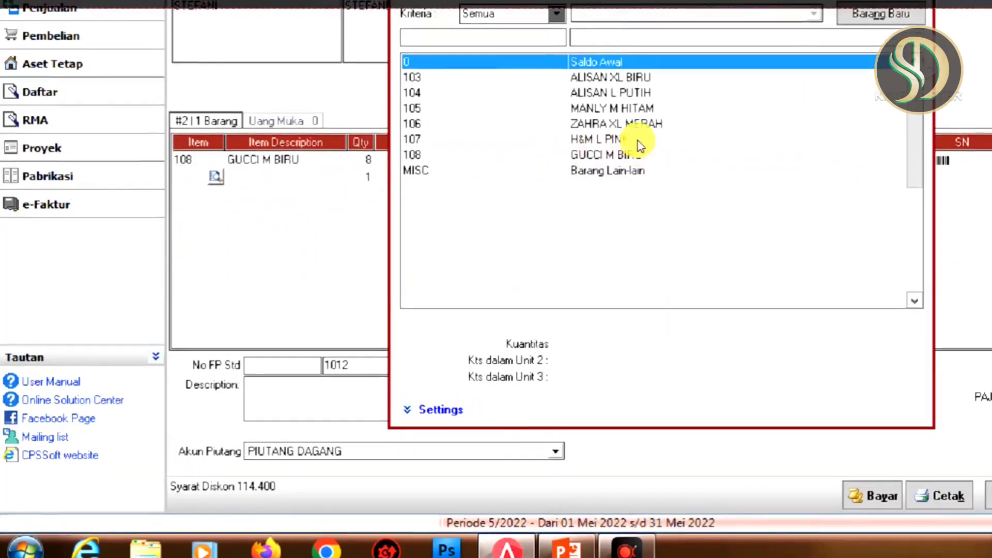
double_click(610, 147)
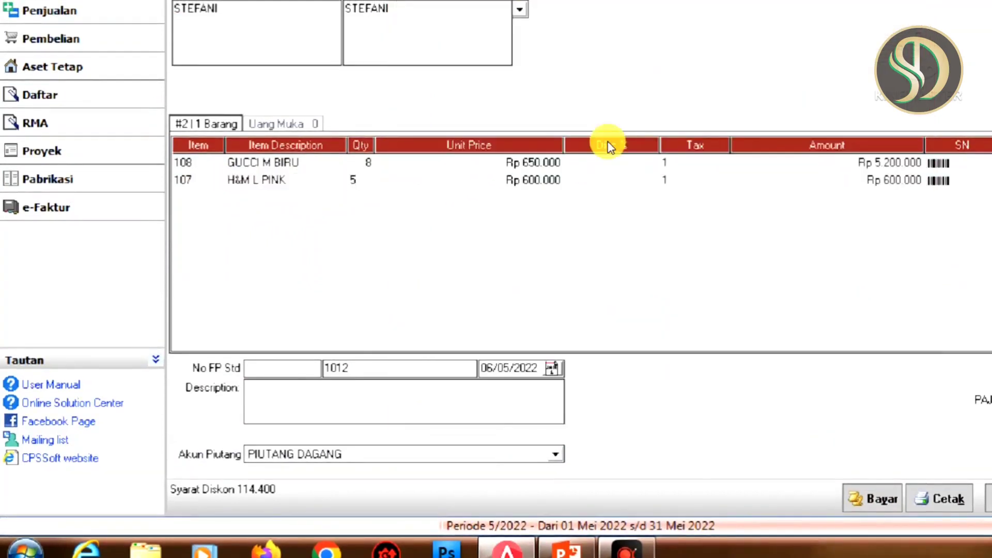
key("Up")
key("Down")
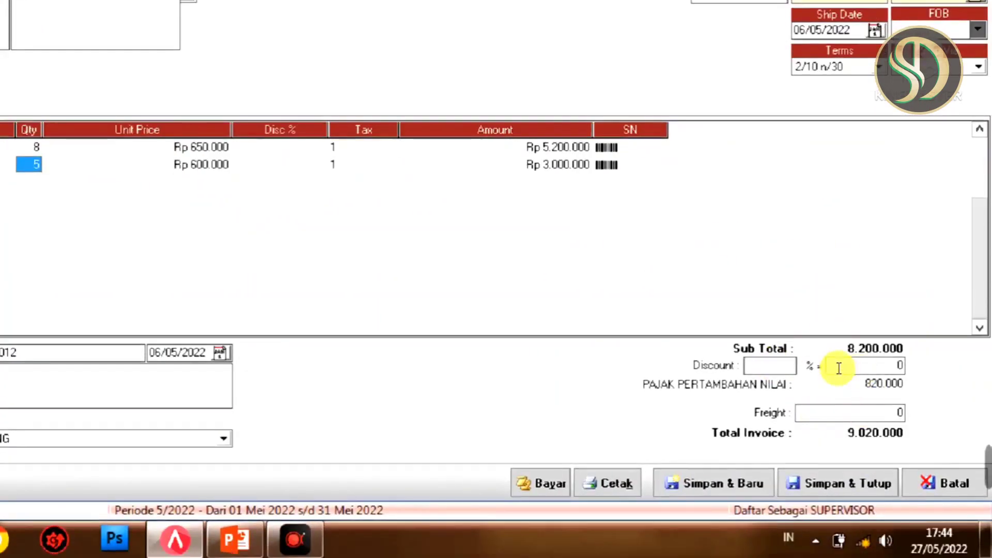
Set the freight to 50.000 and save the sales invoice, continuing with a new blank one.
left_click(806, 412)
double_click(806, 412)
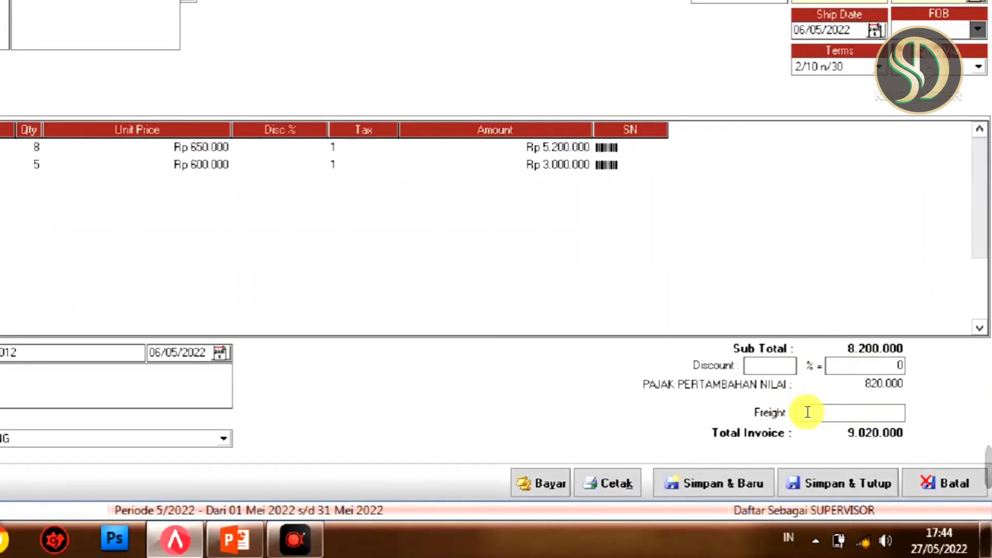
type("50.000")
key("Tab")
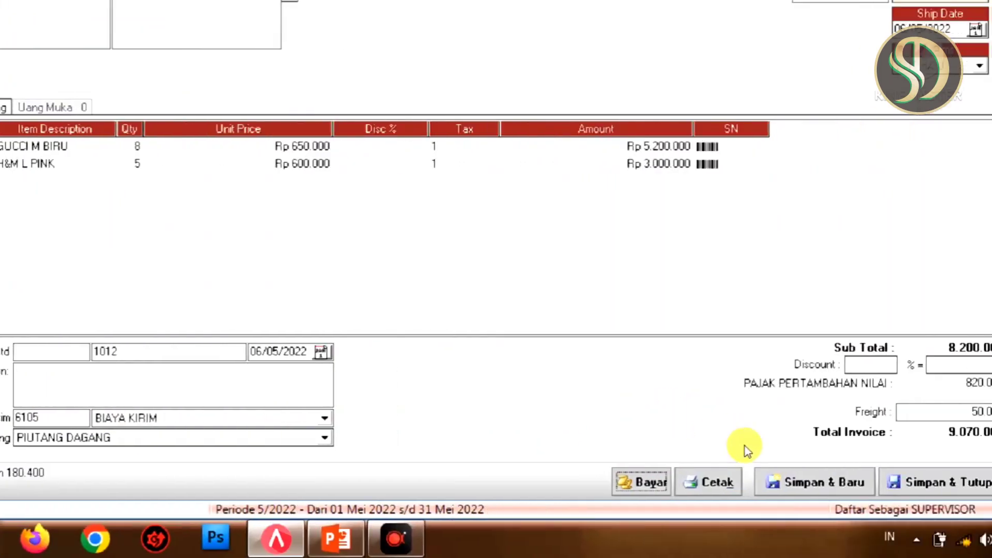
left_click(711, 483)
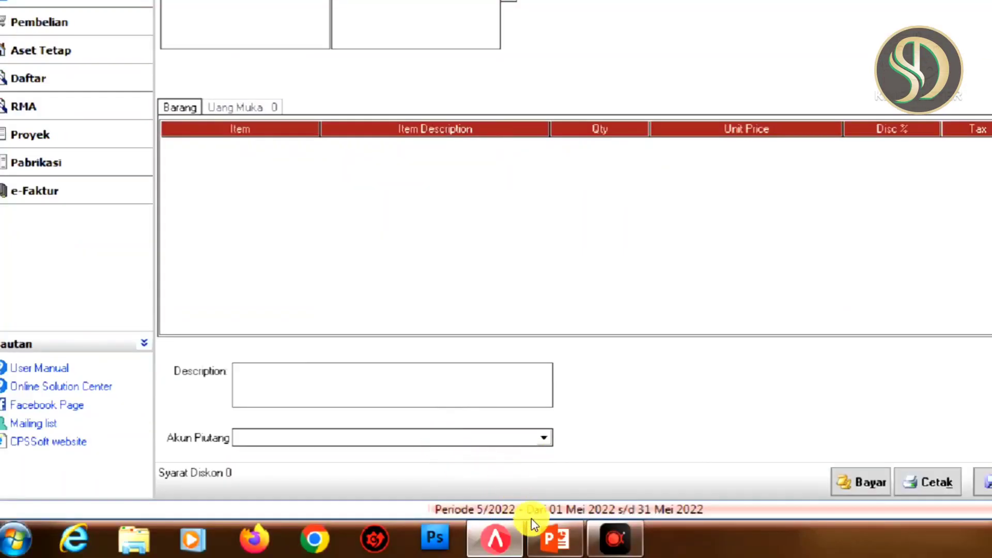
Check the 07/05/2022 sale in the PowerPoint slide and select its customer on the new Accurate sales invoice.
left_click(554, 538)
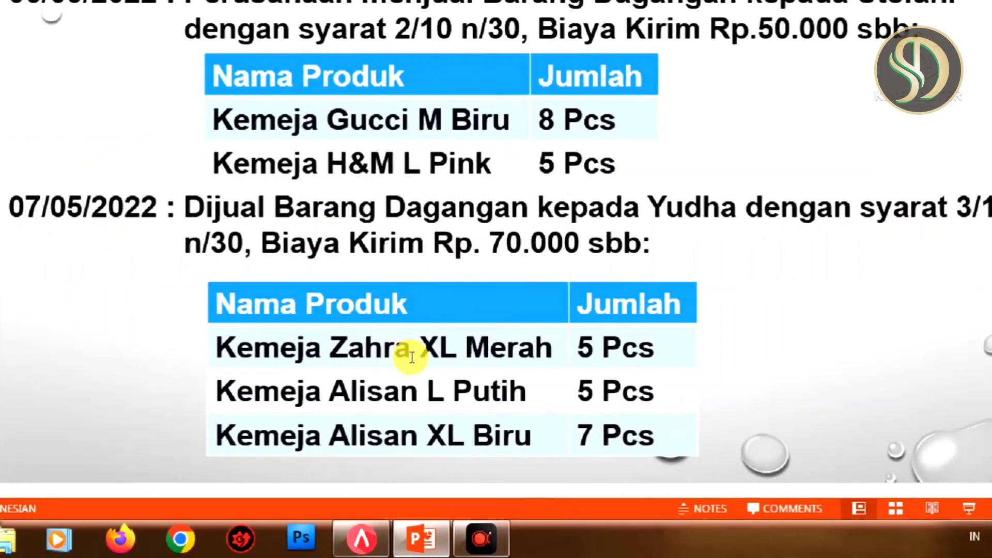
left_click(365, 543)
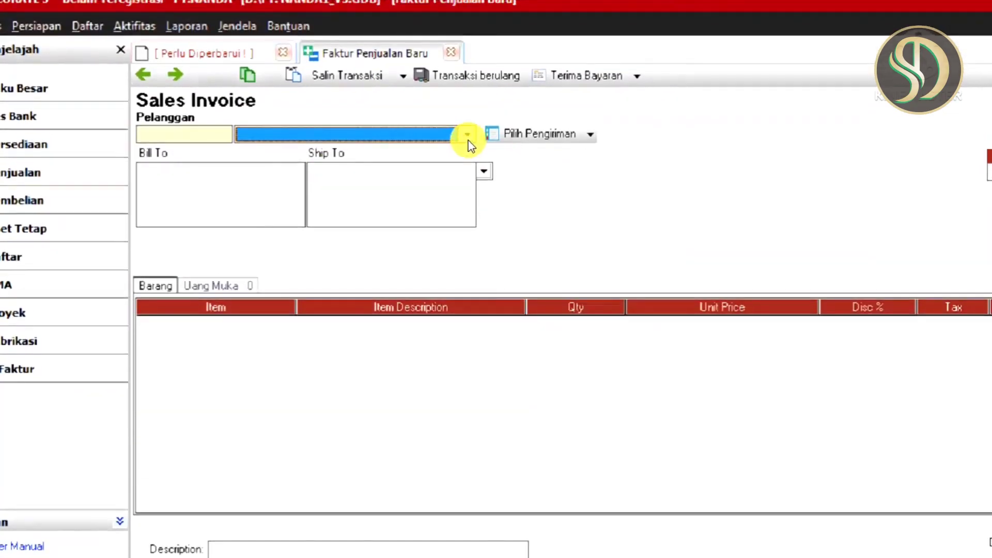
left_click(467, 135)
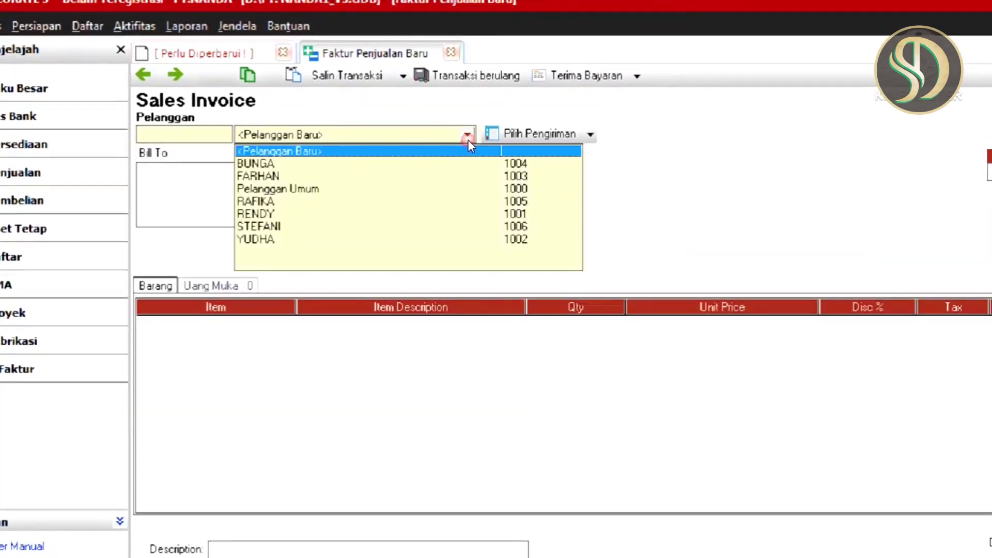
left_click(275, 228)
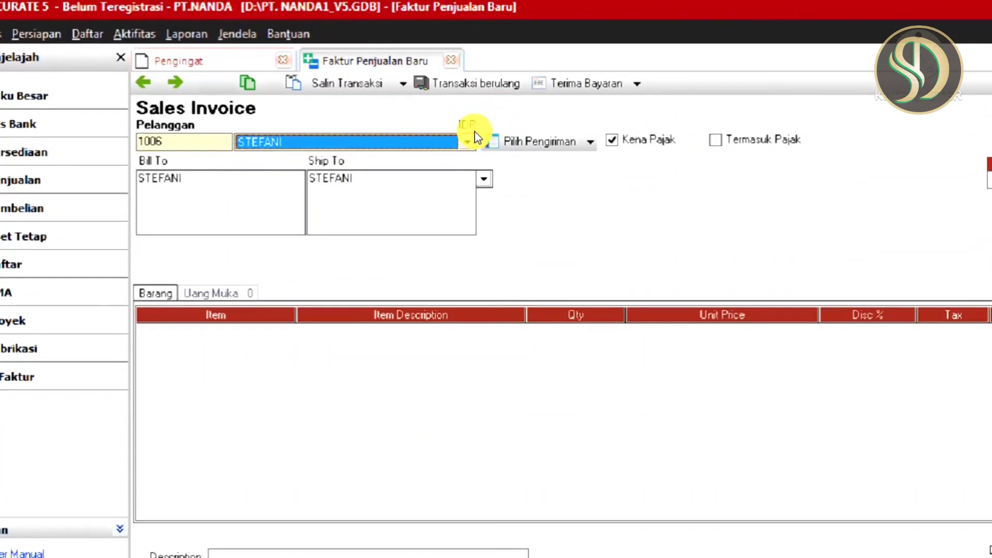
left_click(467, 135)
left_click(275, 247)
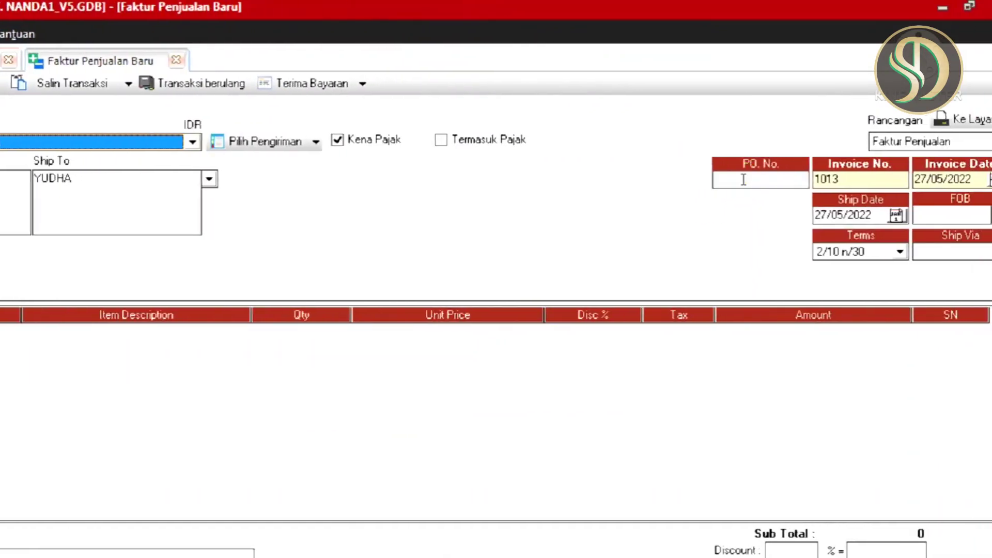
Enter the PO number and set the invoice date to 07/05/2022 on the sales invoice.
left_click(987, 179)
type("10")
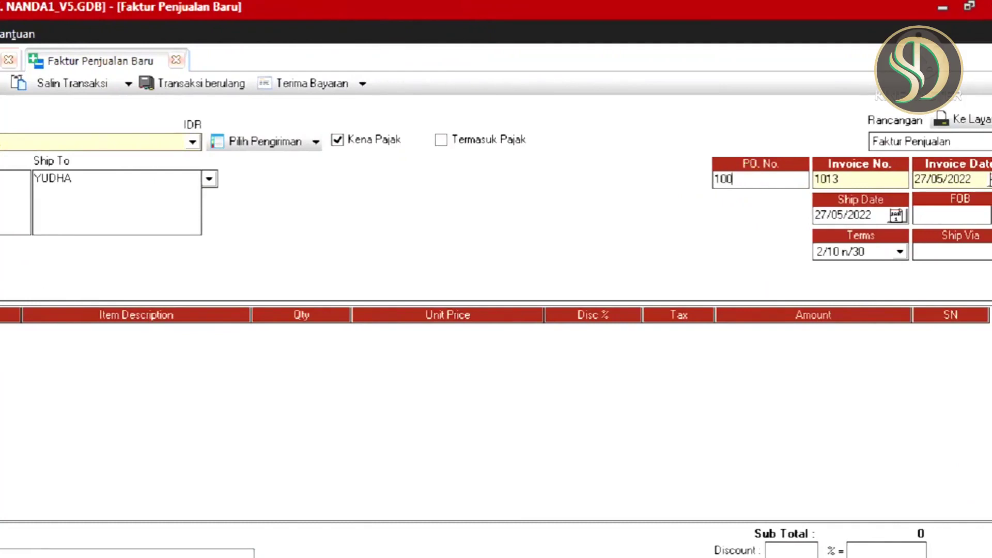
key("Tab")
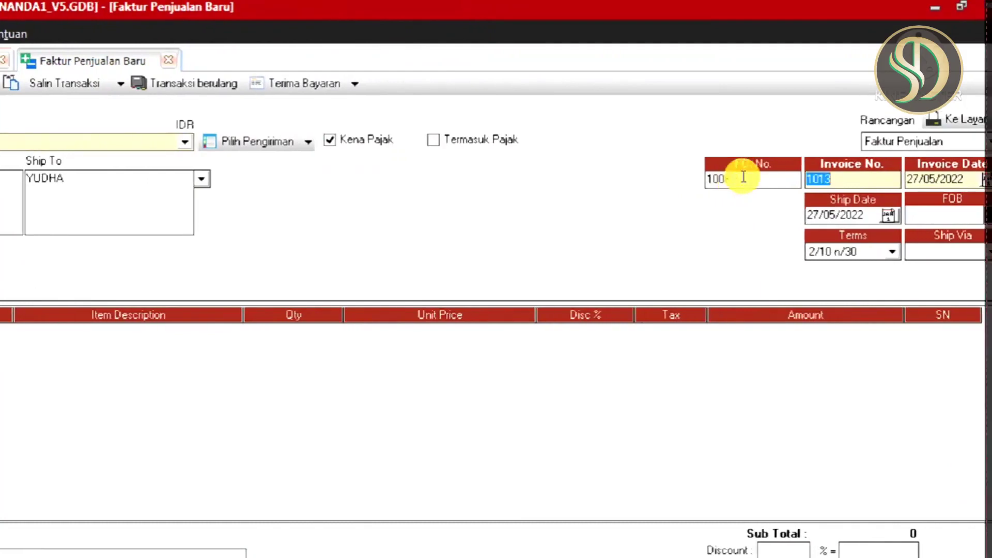
left_click(978, 180)
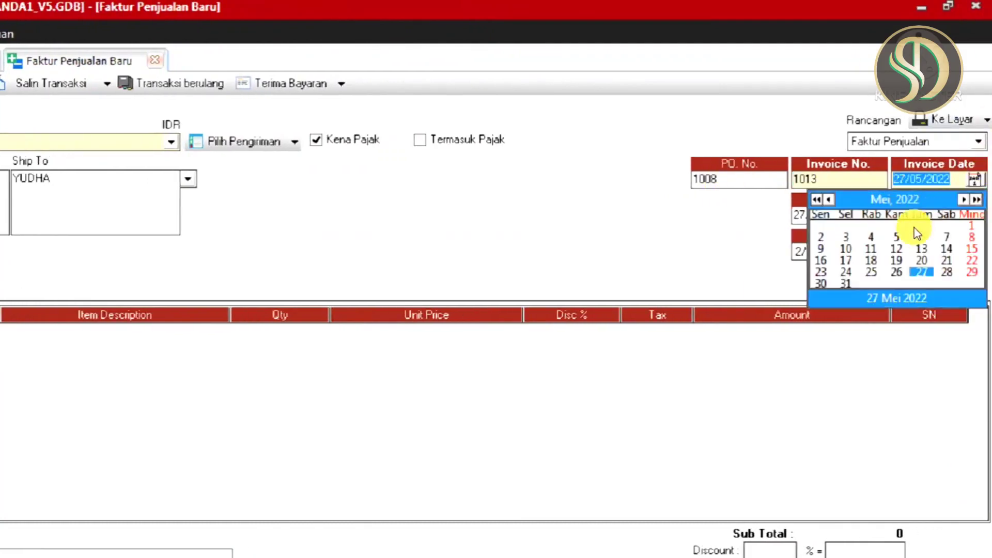
left_click(948, 238)
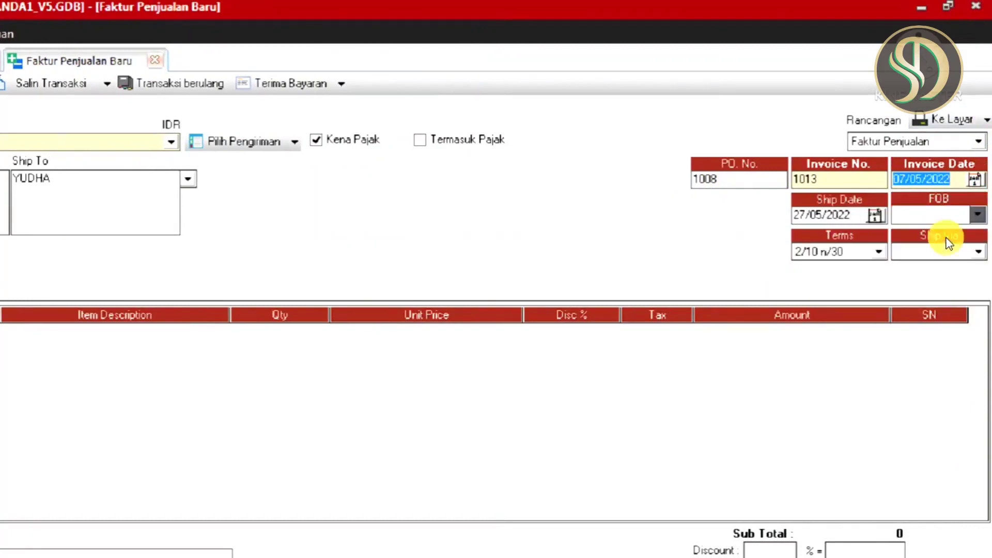
Set the invoice's ship date to 07/05/2022 and its terms to 3/10 n/30.
left_click(874, 215)
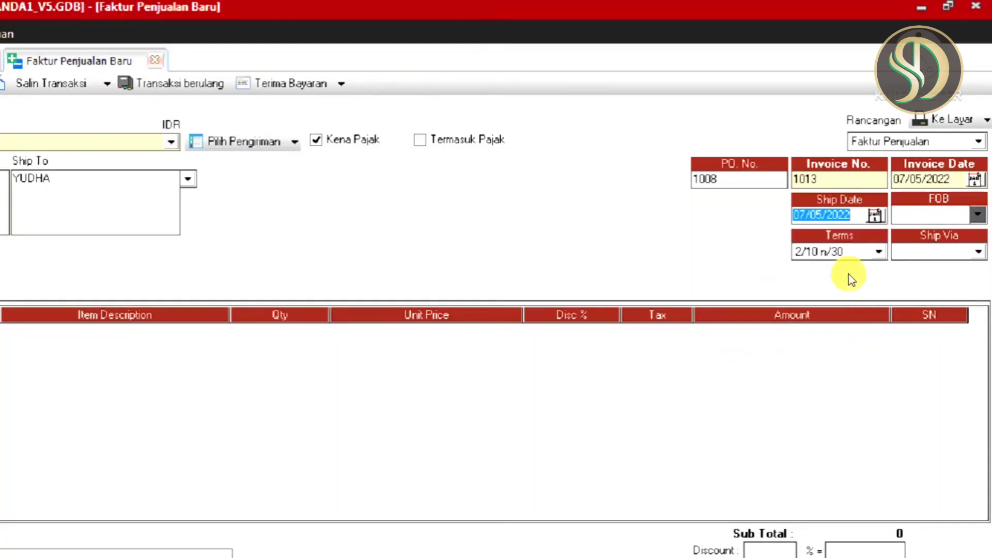
left_click(879, 252)
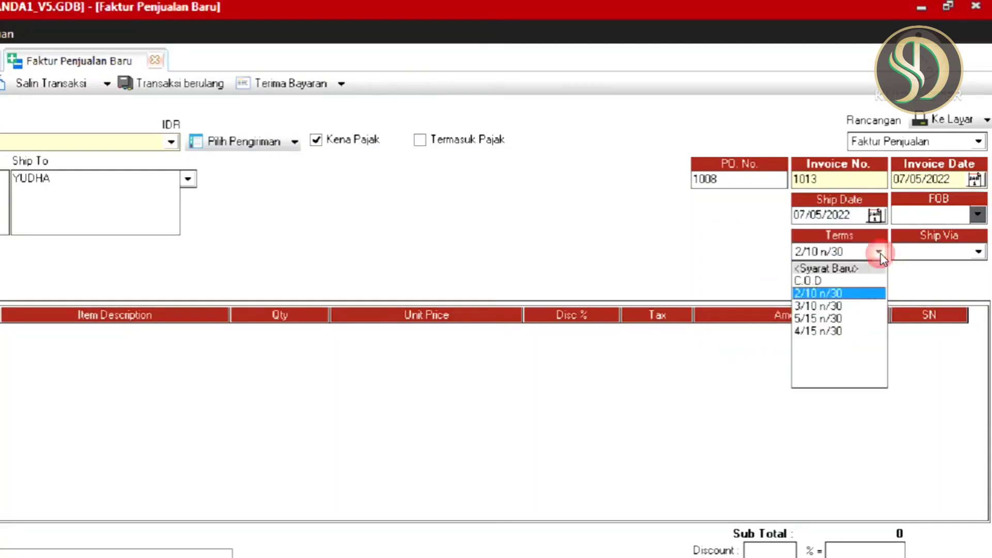
left_click(823, 308)
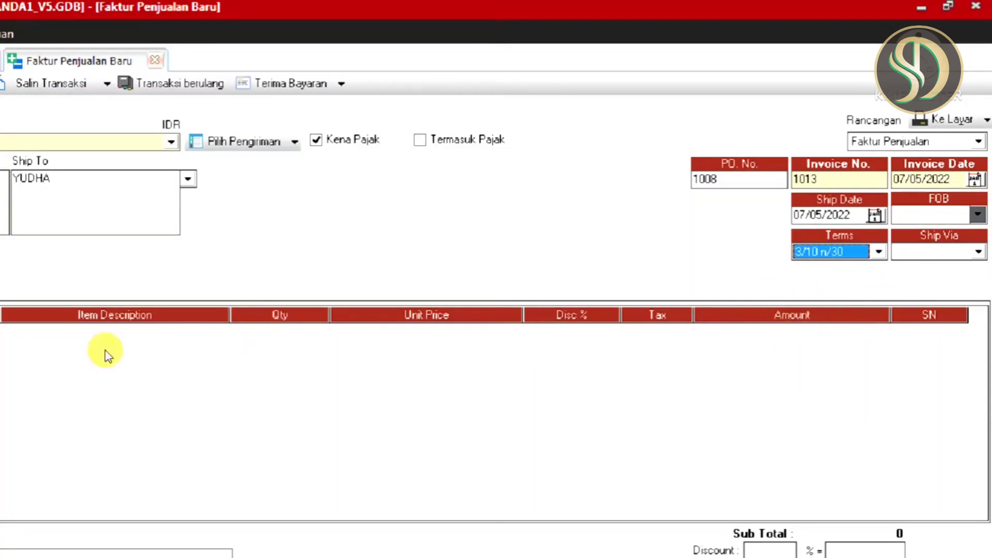
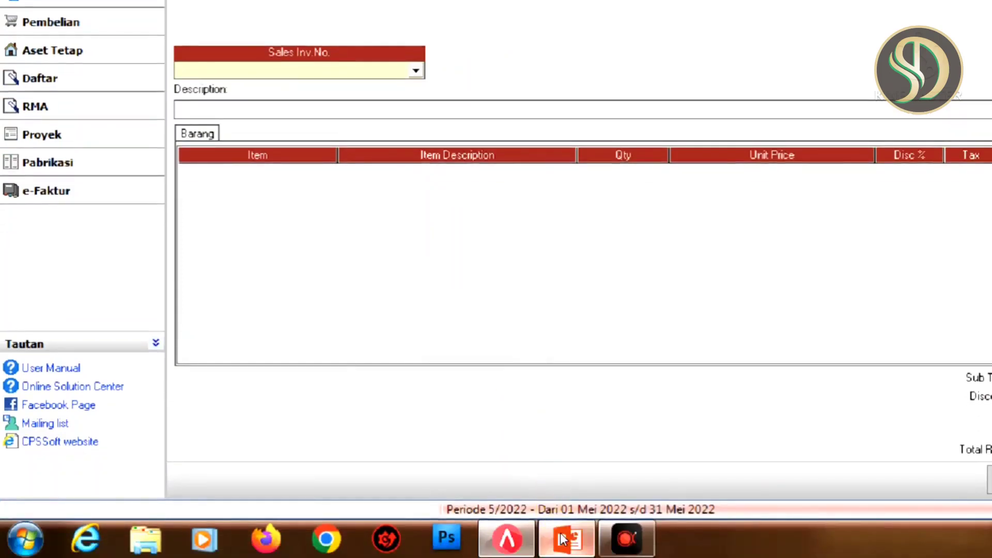
Look up the first return in the PowerPoint slide, then enter its customer and the date 08/05/2022 on the Accurate sales return.
left_click(560, 532)
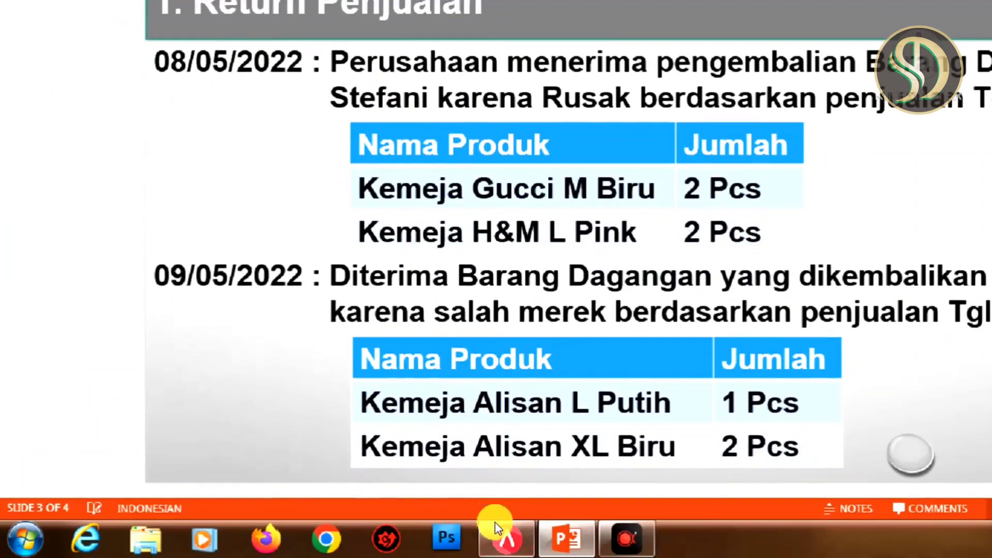
left_click(501, 540)
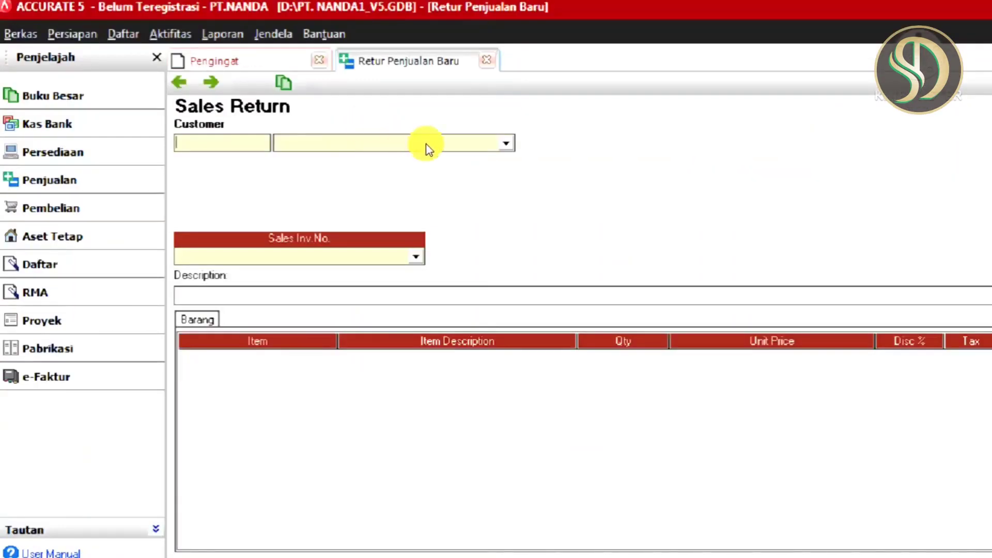
left_click(505, 144)
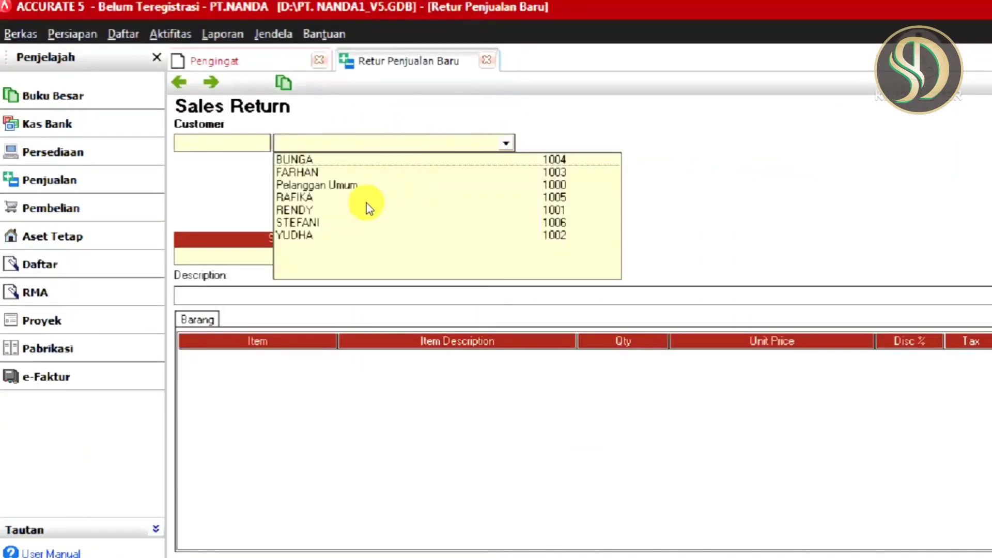
left_click(310, 221)
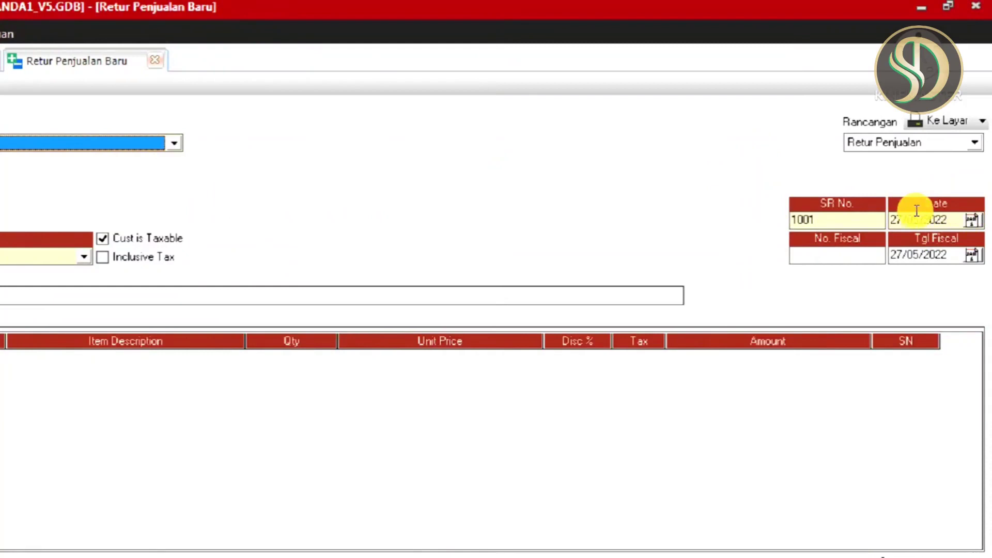
left_click(973, 221)
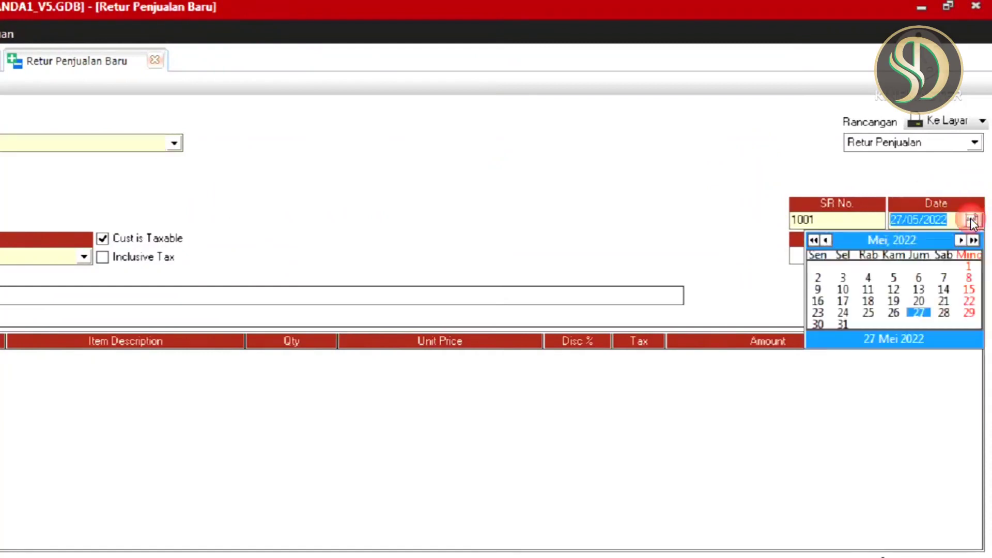
left_click(968, 279)
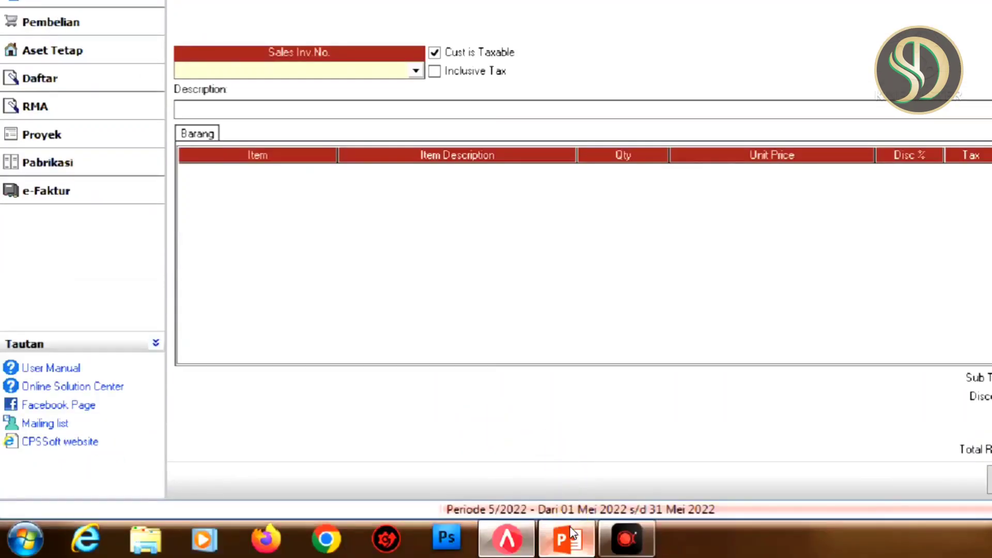
Check the original sale date in the PowerPoint slide and link the Accurate sales return to invoice 1012 dated 06/05/2022.
left_click(569, 530)
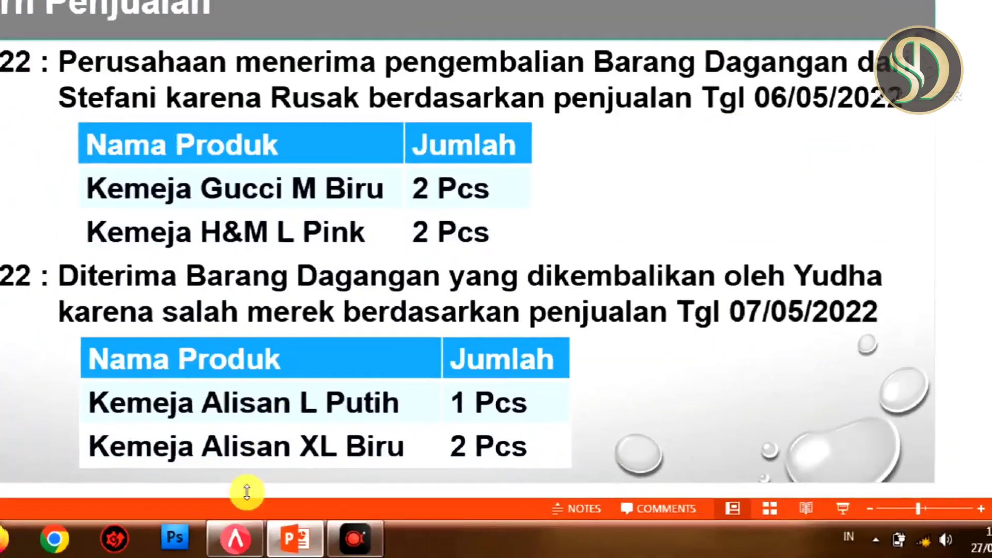
left_click(251, 542)
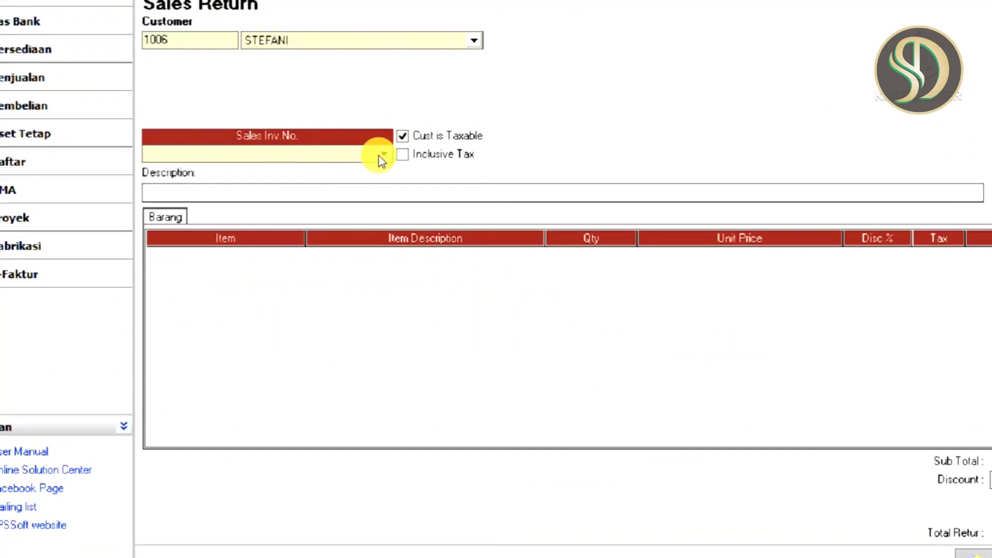
left_click(383, 156)
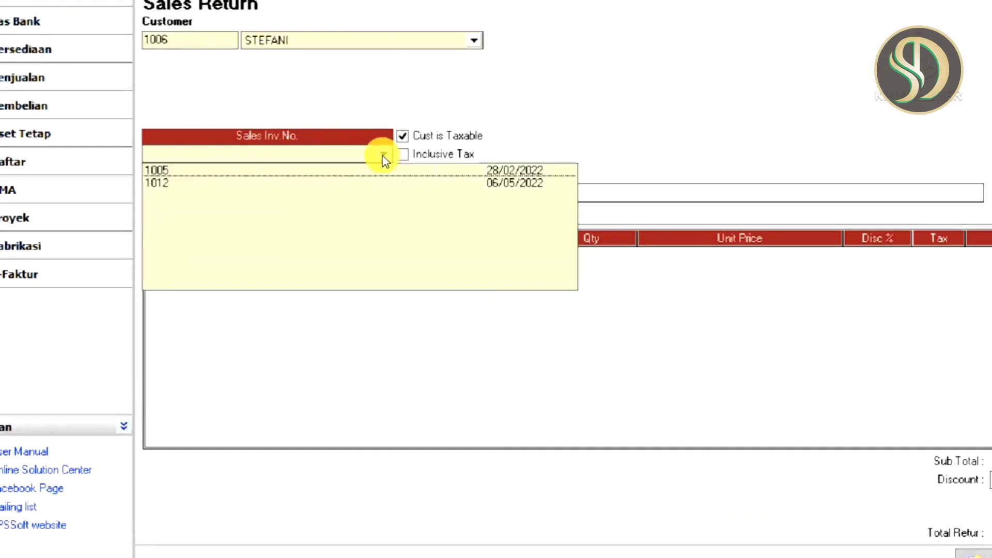
left_click(490, 189)
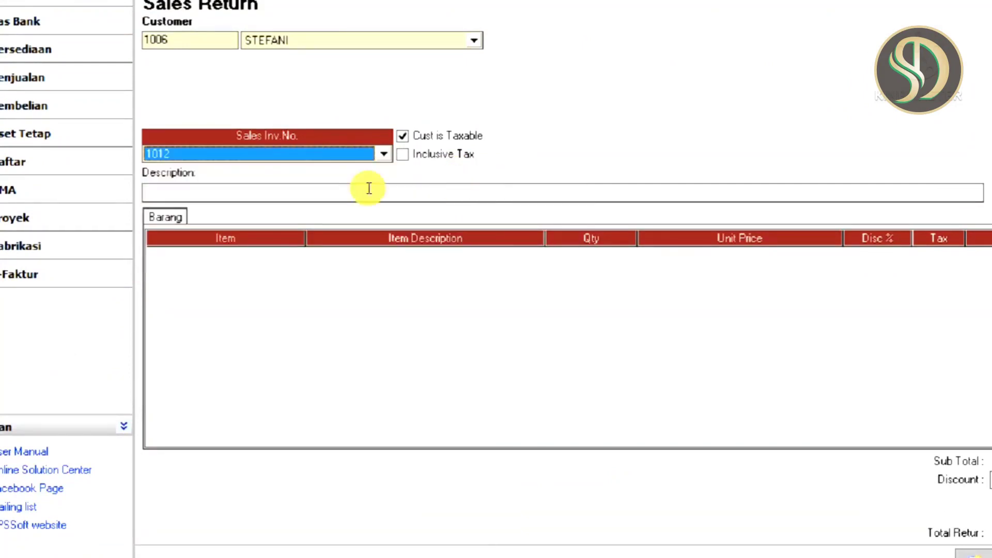
Check the return reason in the PowerPoint slide and enter "Karena Rusak" as the description of the Accurate sales return.
left_click(221, 191)
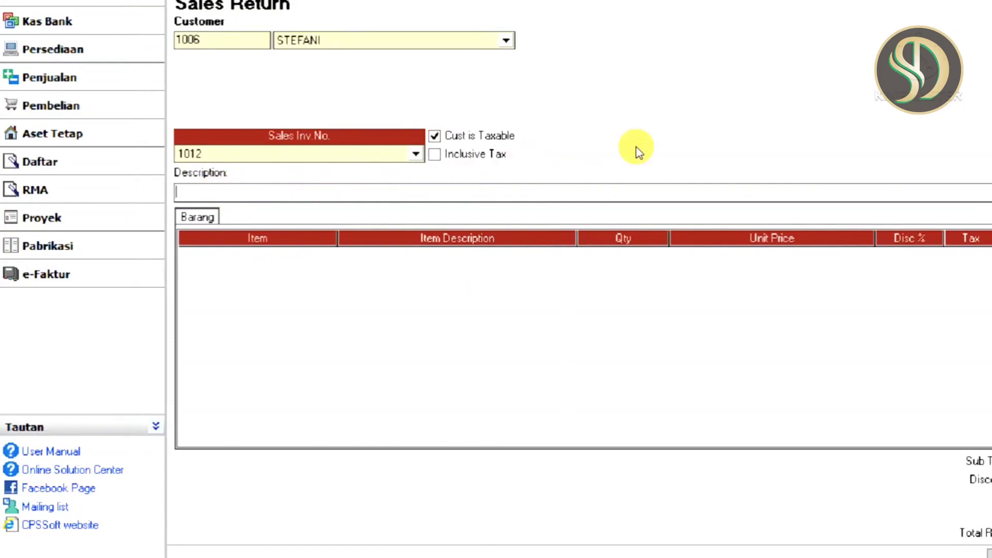
left_click(565, 539)
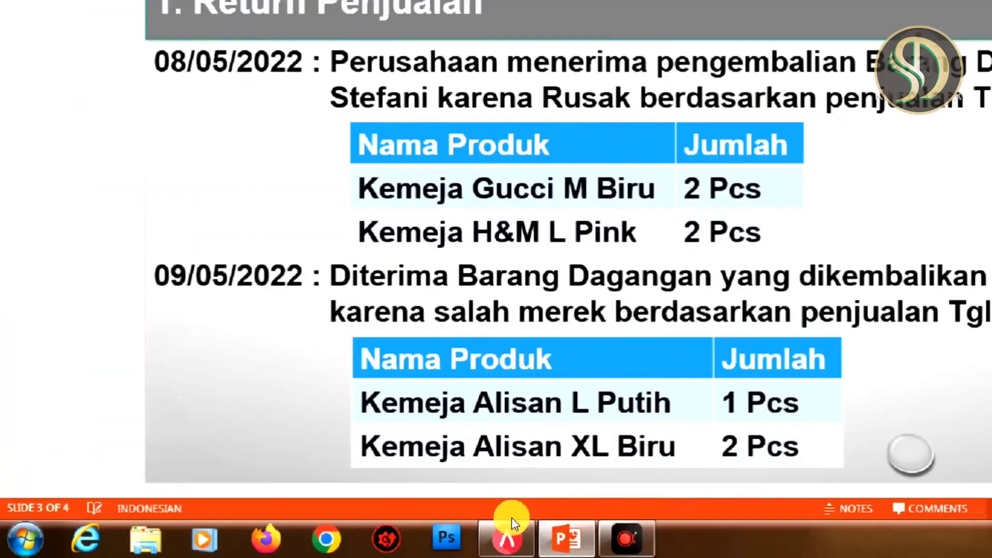
left_click(512, 529)
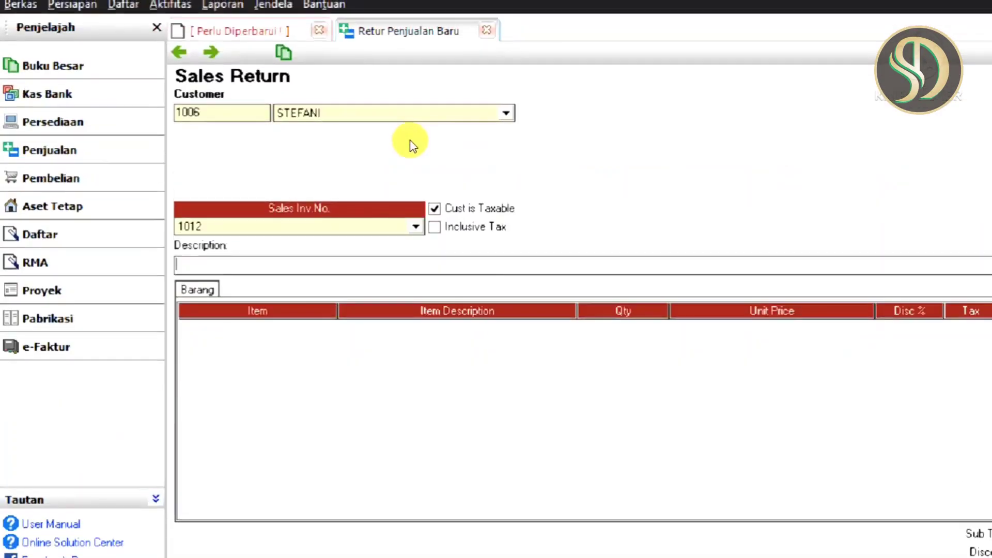
left_click(342, 257)
type("Karena Rusak")
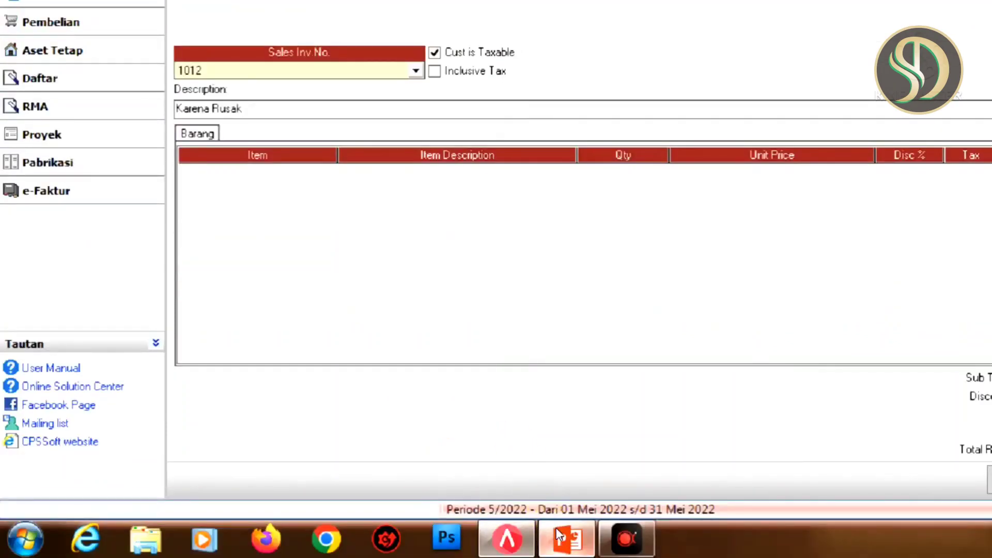
Check the returned products in the PowerPoint slide and add GUCCI M BIRU as the first item on the Accurate sales return.
left_click(558, 535)
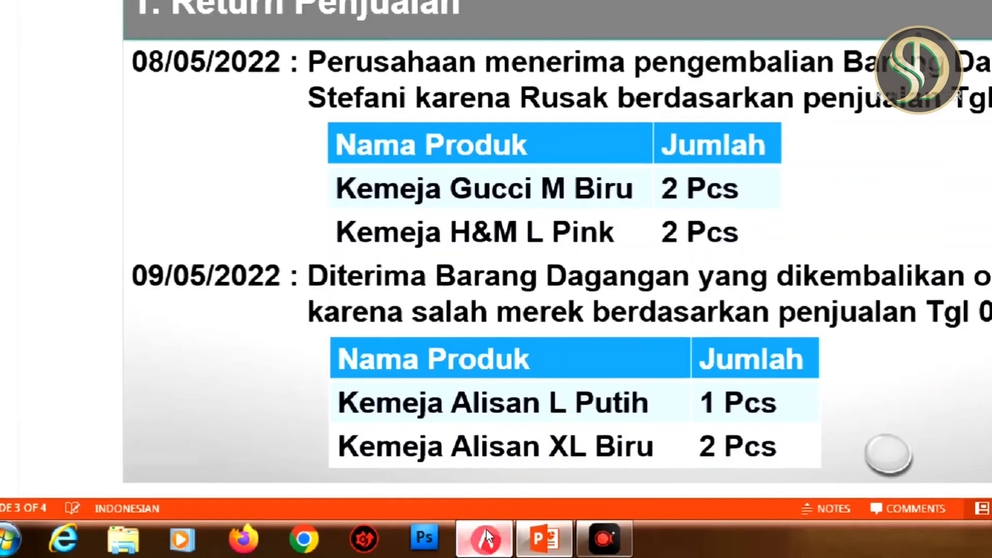
left_click(484, 544)
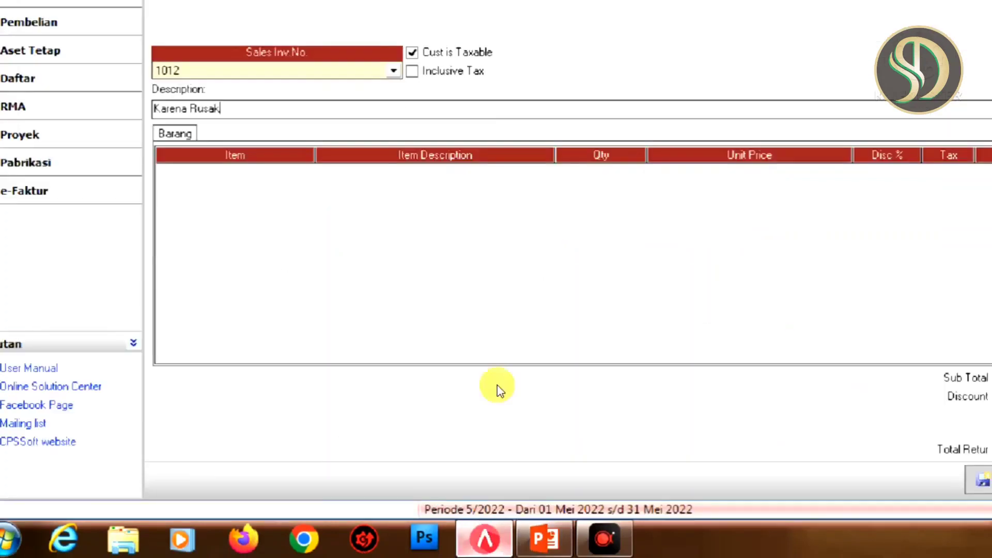
left_click(453, 174)
left_click(451, 173)
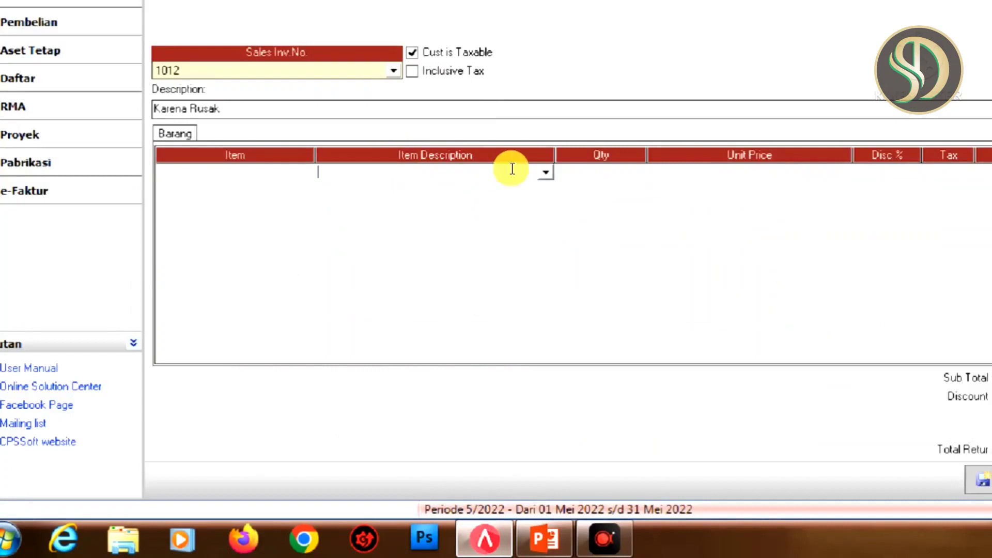
left_click(545, 174)
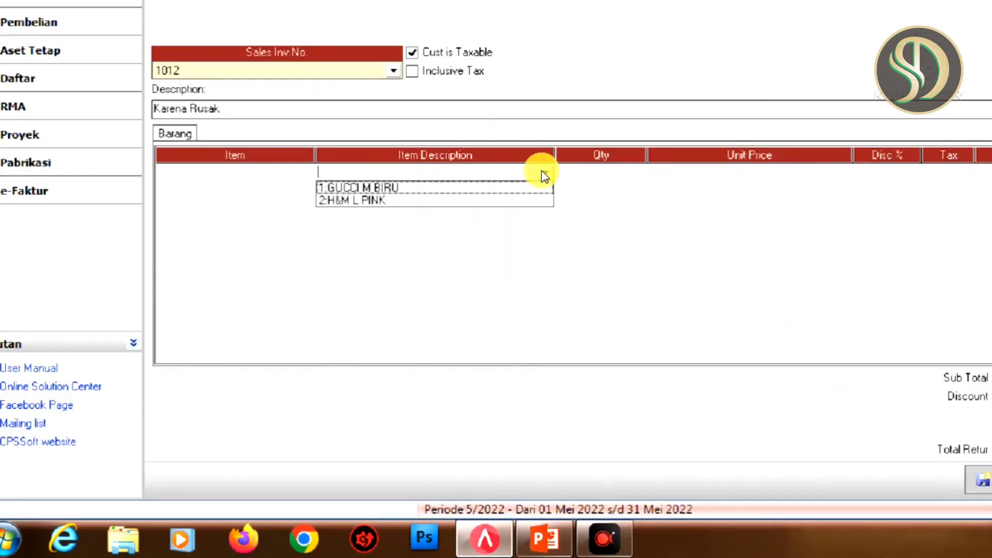
left_click(379, 193)
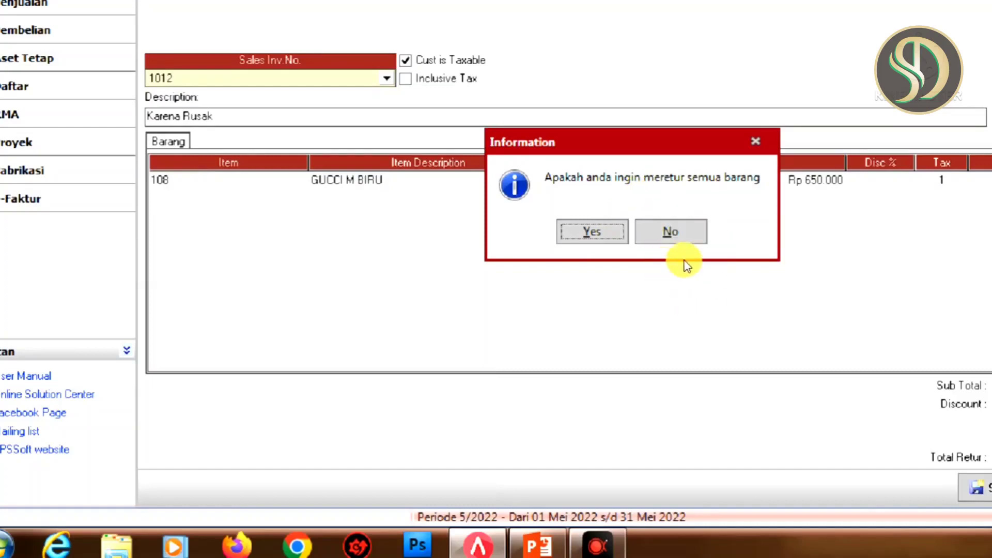
Decline returning all goods of the invoice and set the return quantity of GUCCI M BIRU to 2.
left_click(676, 234)
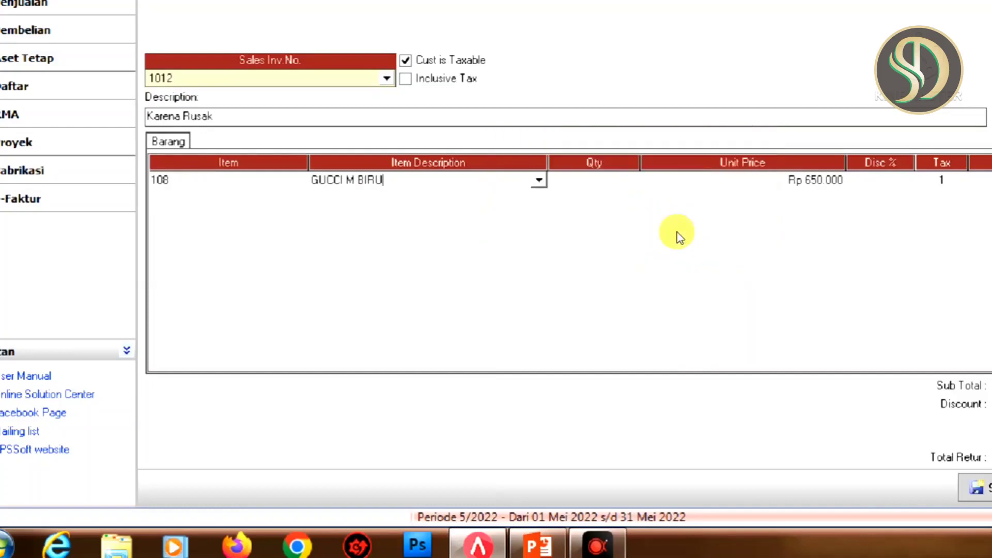
left_click(610, 182)
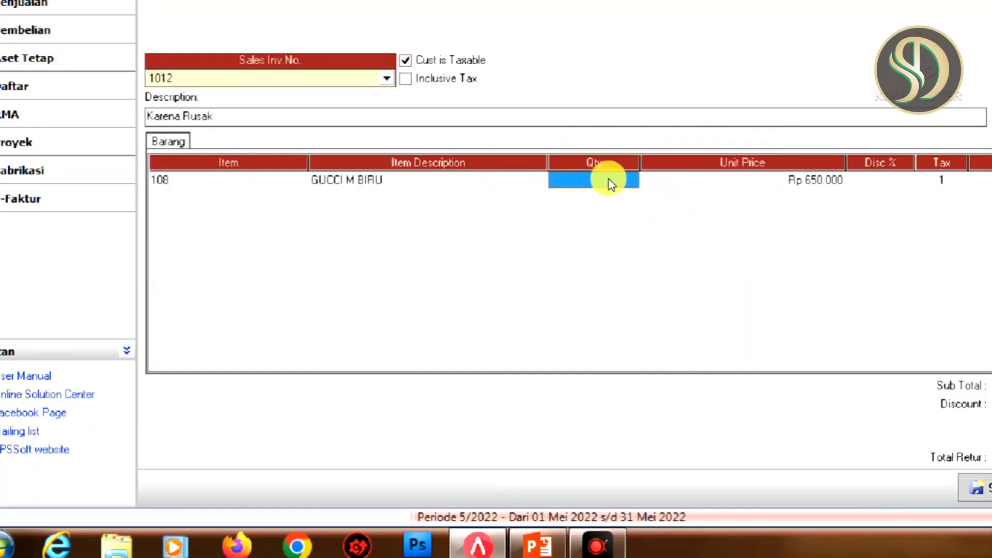
type("2")
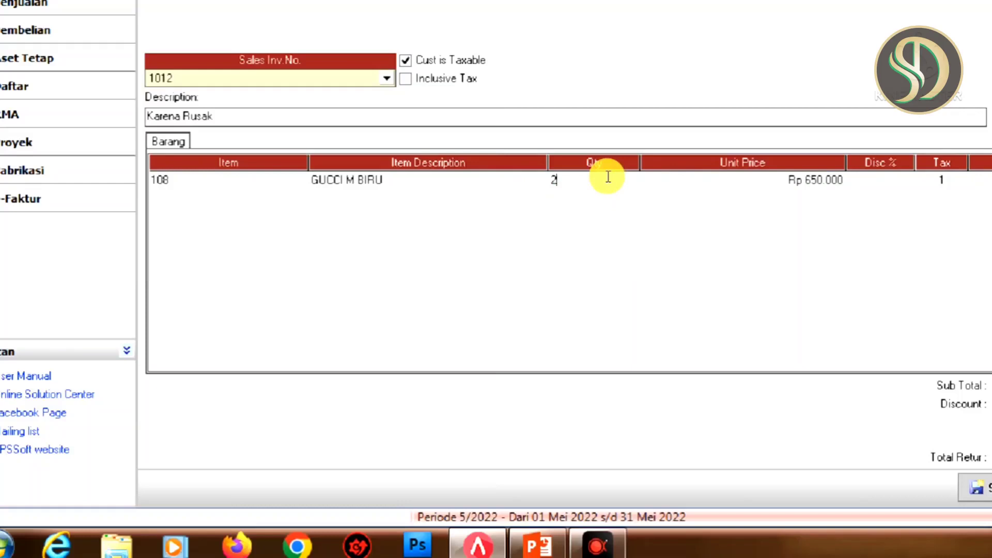
Add H&M L PINK as the second return item with a quantity of 2, and save the sales return to start a new one.
key("Return")
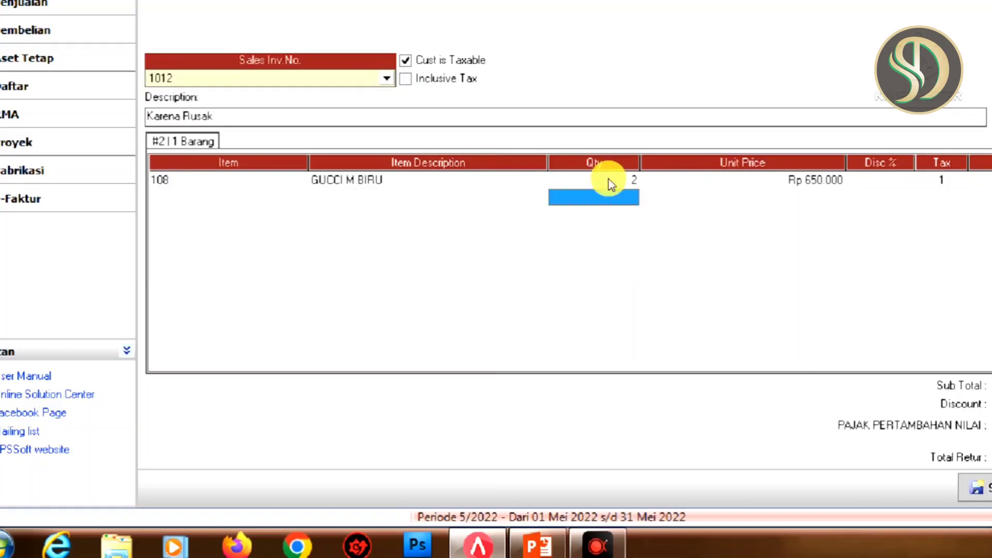
left_click(485, 205)
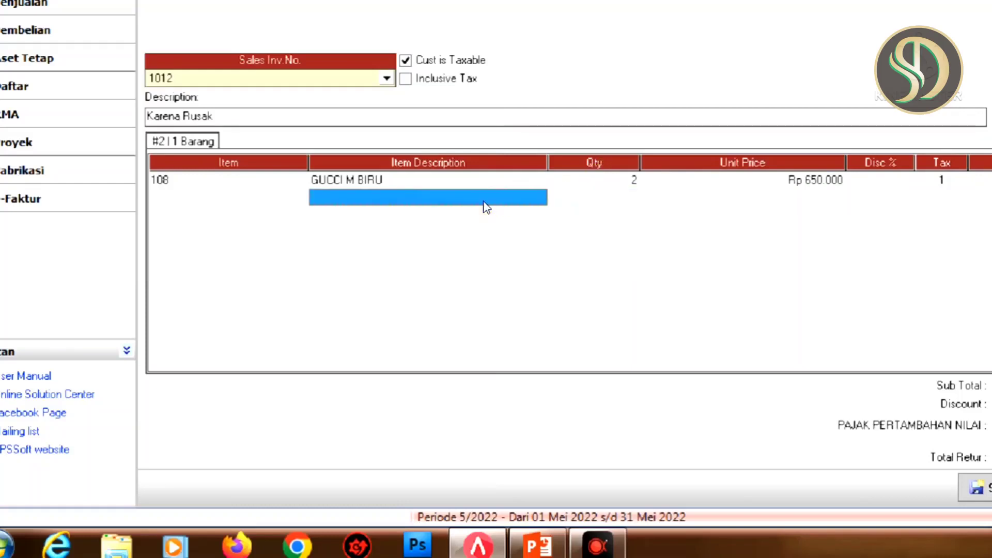
left_click(510, 206)
left_click(538, 199)
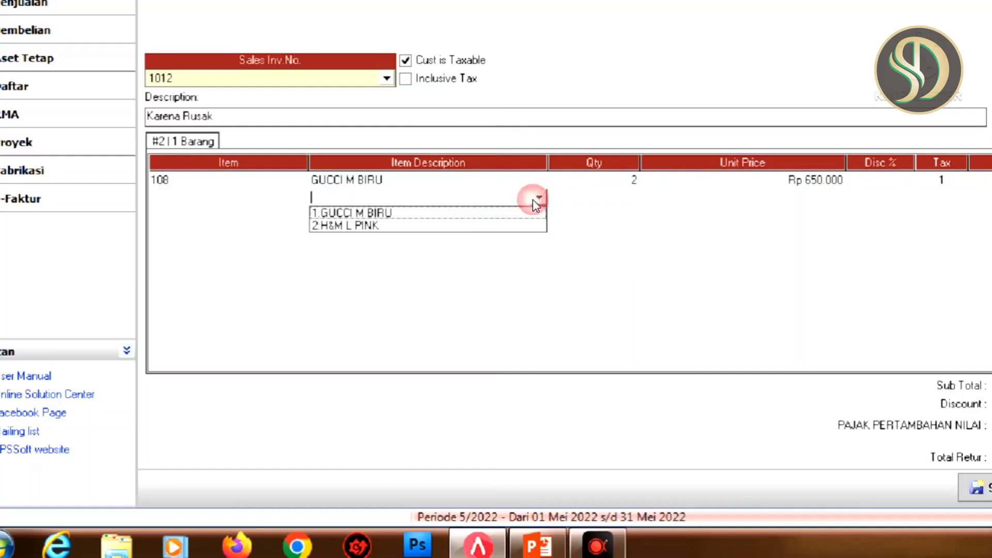
left_click(434, 227)
left_click(670, 235)
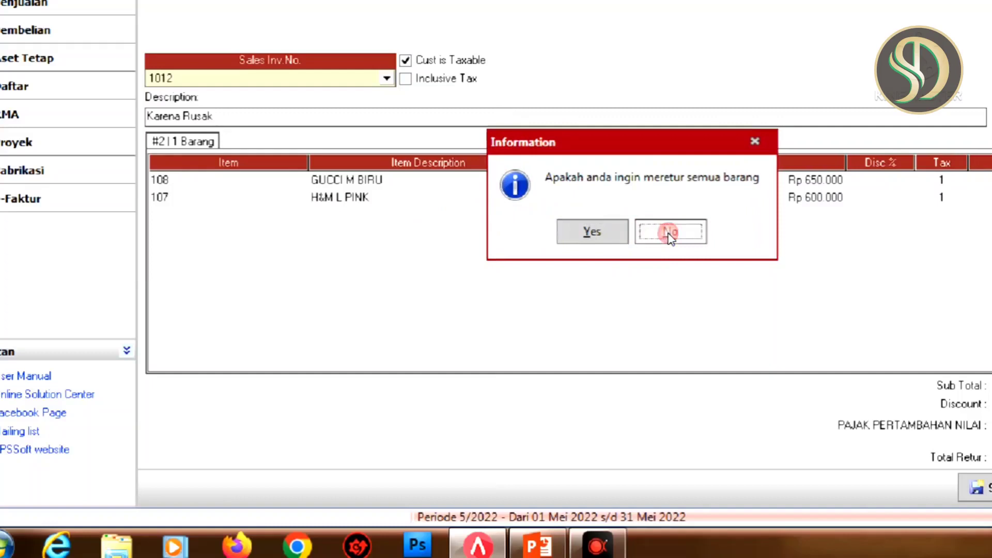
left_click(624, 201)
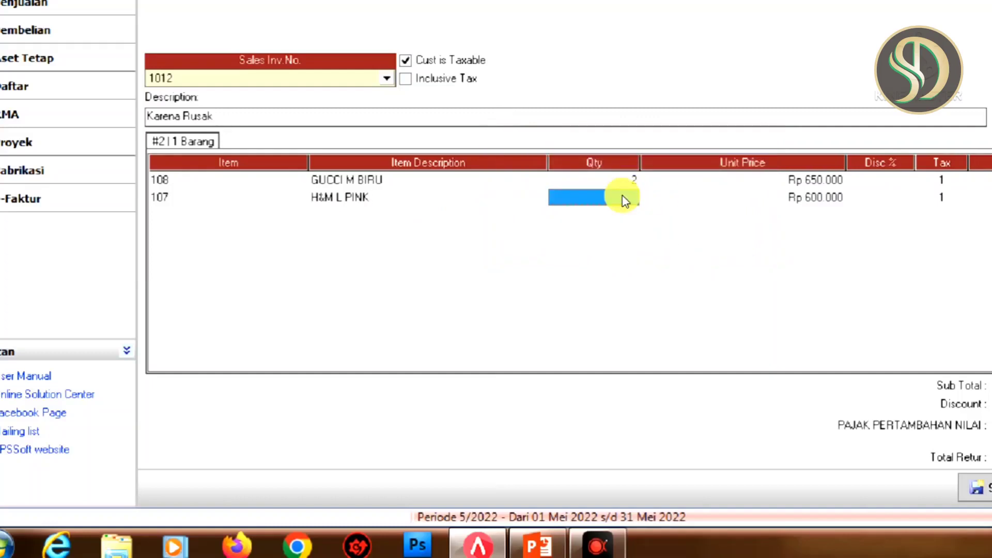
type("2")
key("Return")
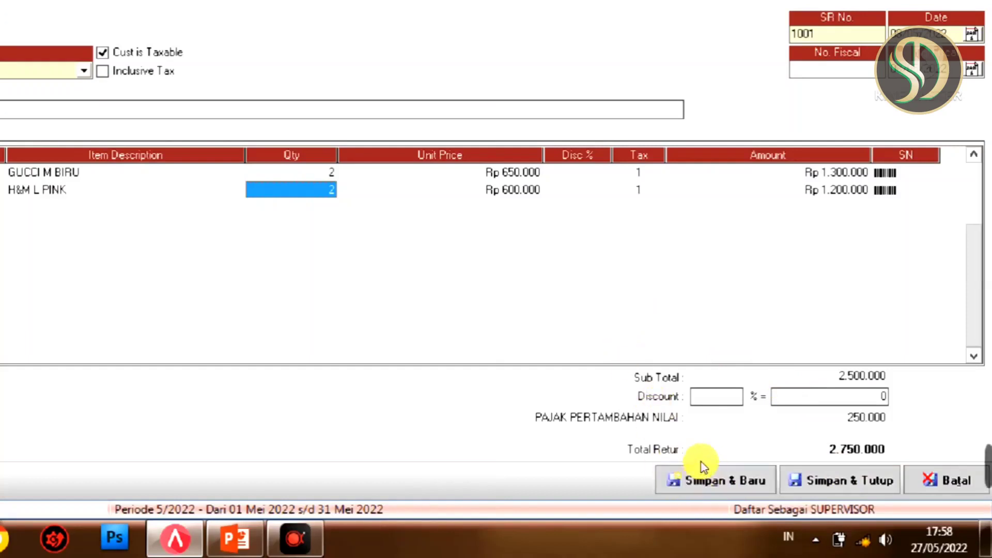
left_click(717, 481)
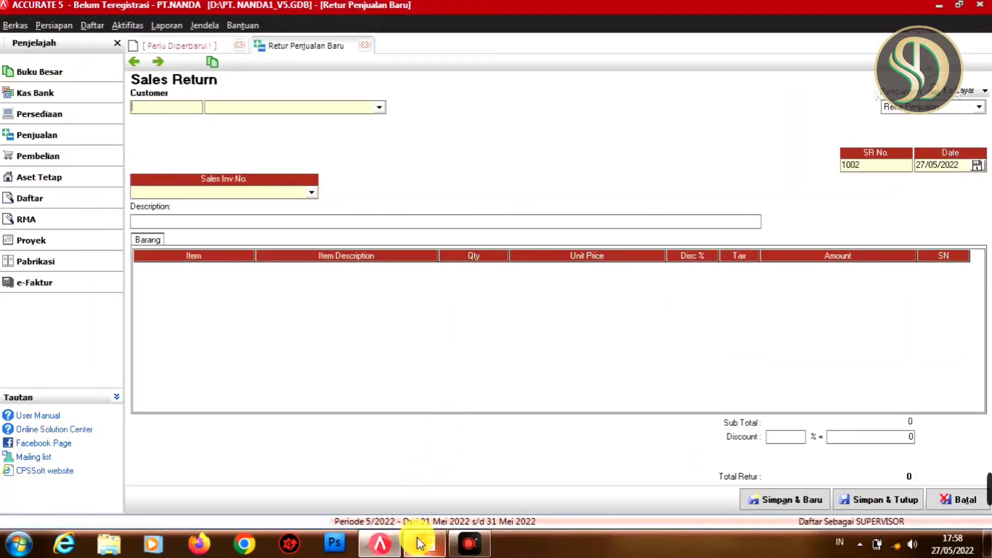
Check the 09/05/2022 return in the PowerPoint slide and select its customer on the new Accurate sales return.
left_click(417, 537)
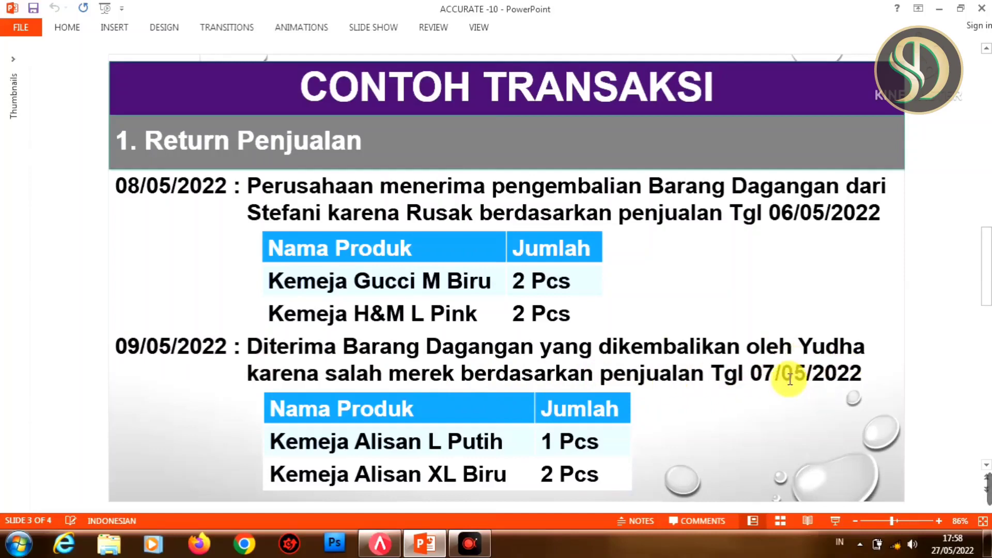
left_click(379, 544)
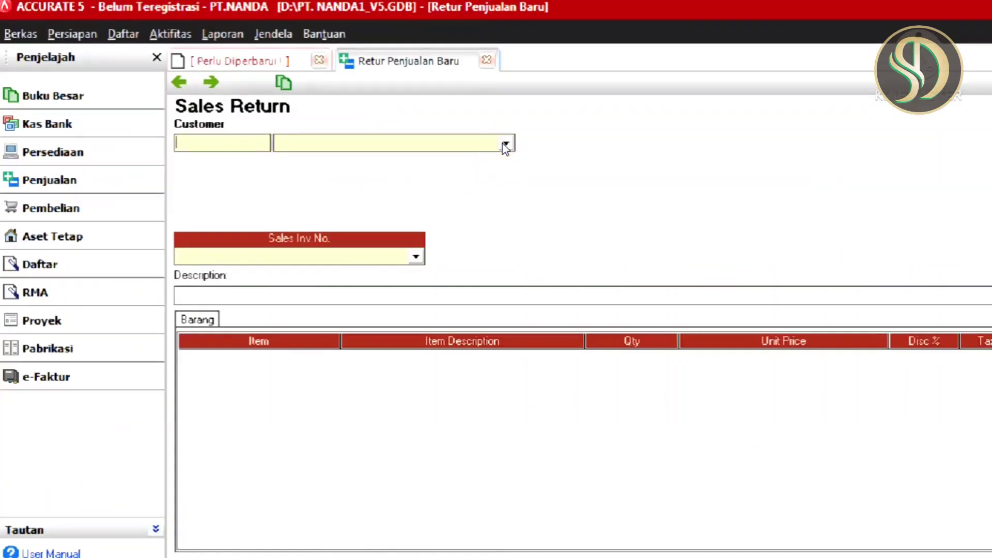
left_click(506, 145)
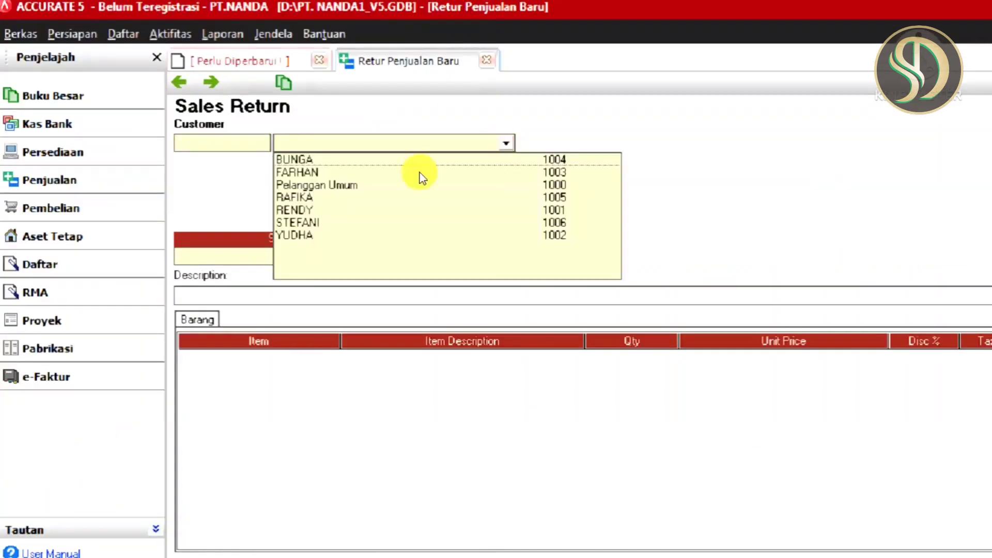
left_click(304, 235)
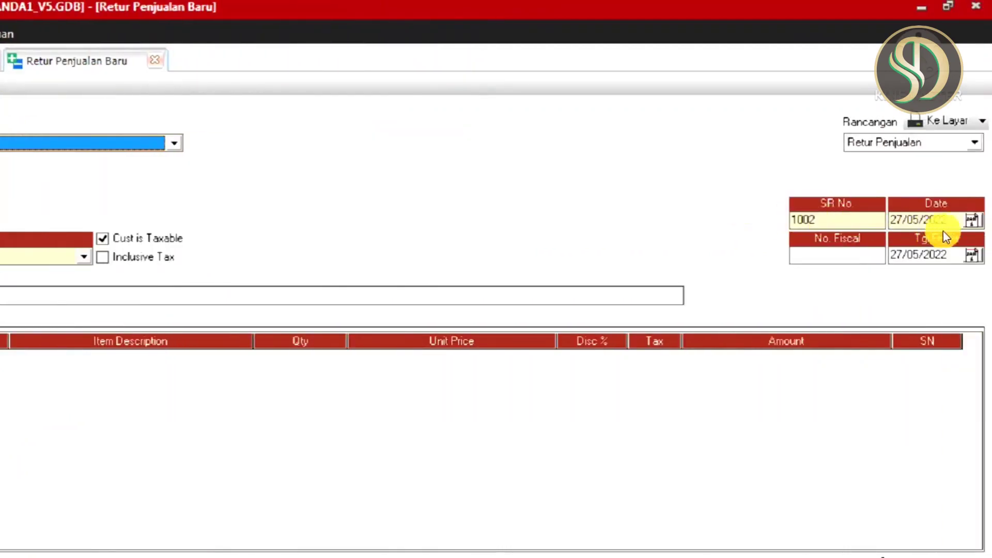
Set the sales return date to 09/05/2022 and link the return to invoice 1013 dated 07/05/2022.
left_click(971, 221)
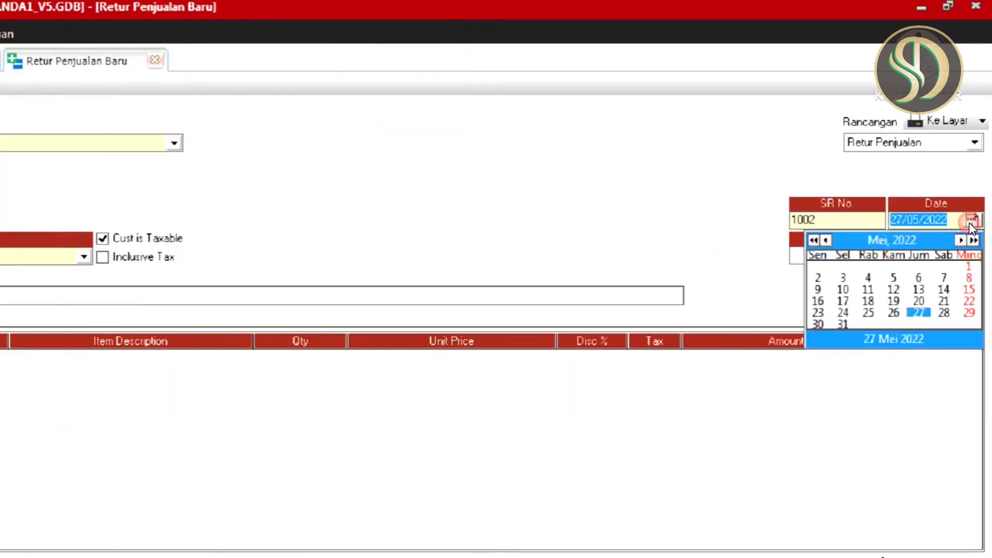
left_click(818, 290)
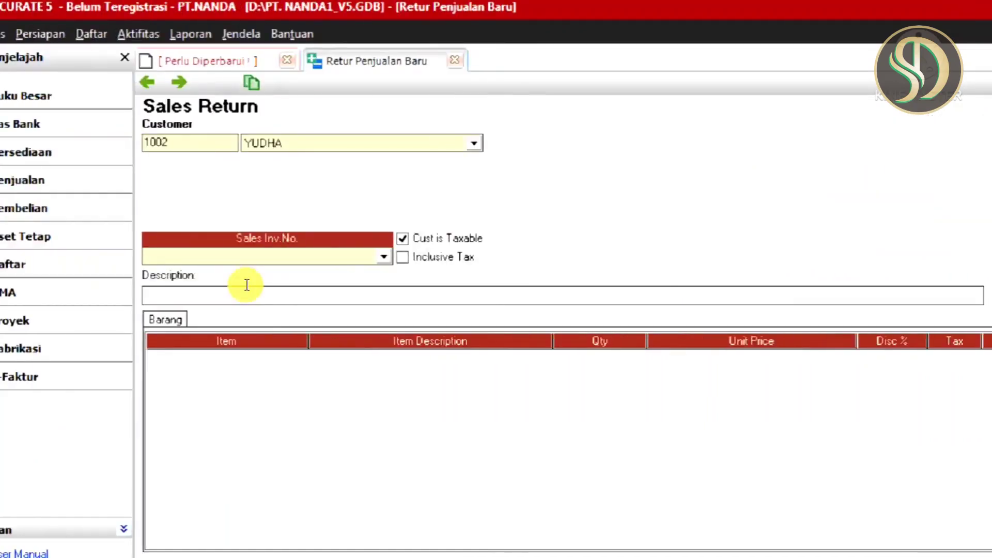
left_click(383, 257)
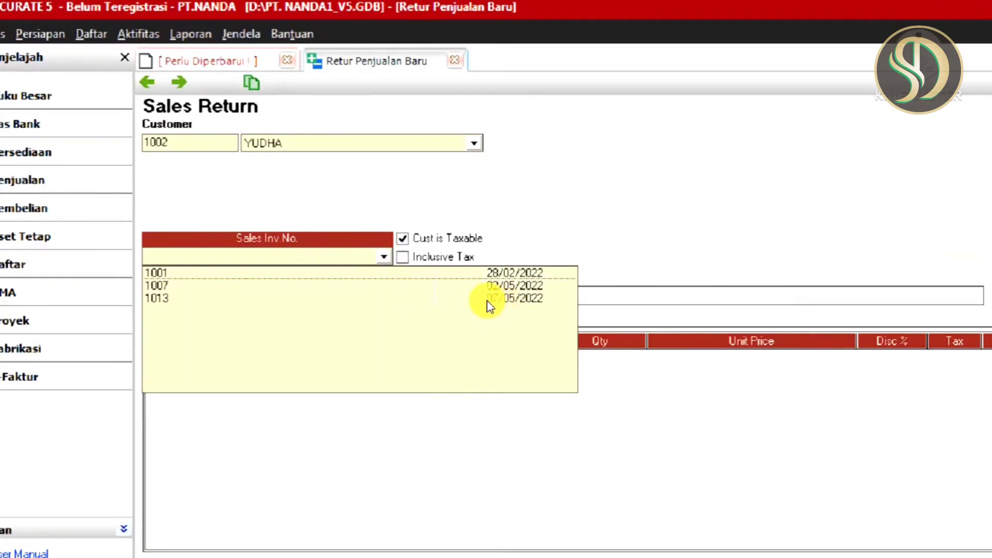
left_click(504, 300)
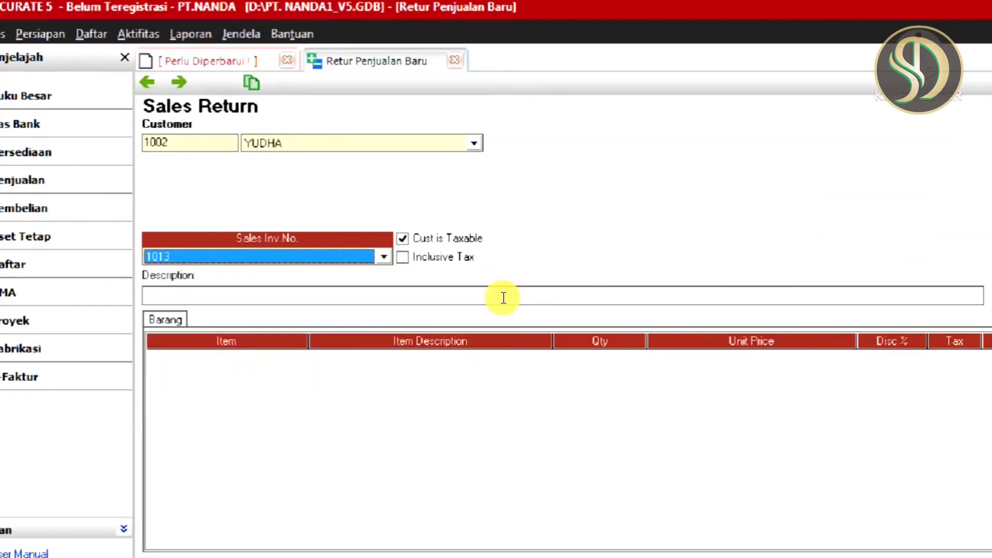
Check the returned products in the PowerPoint slide and add ALISAN L PUTIH as the first item on the Accurate sales return.
left_click(433, 359)
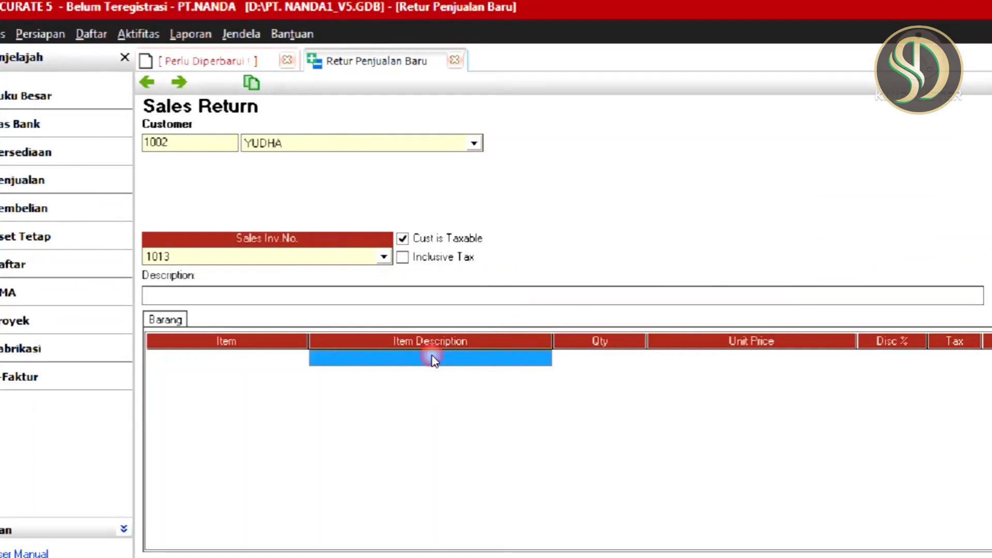
left_click(500, 368)
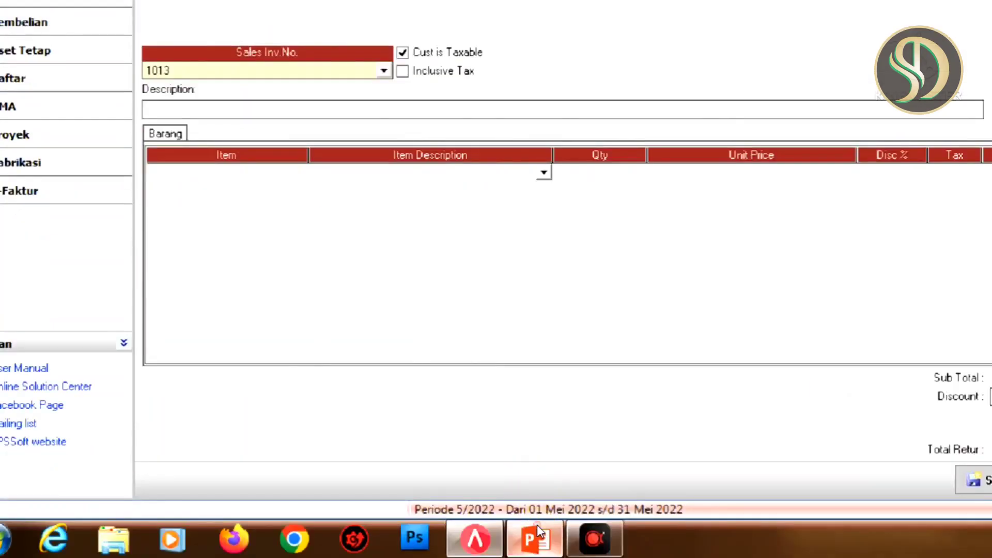
left_click(538, 525)
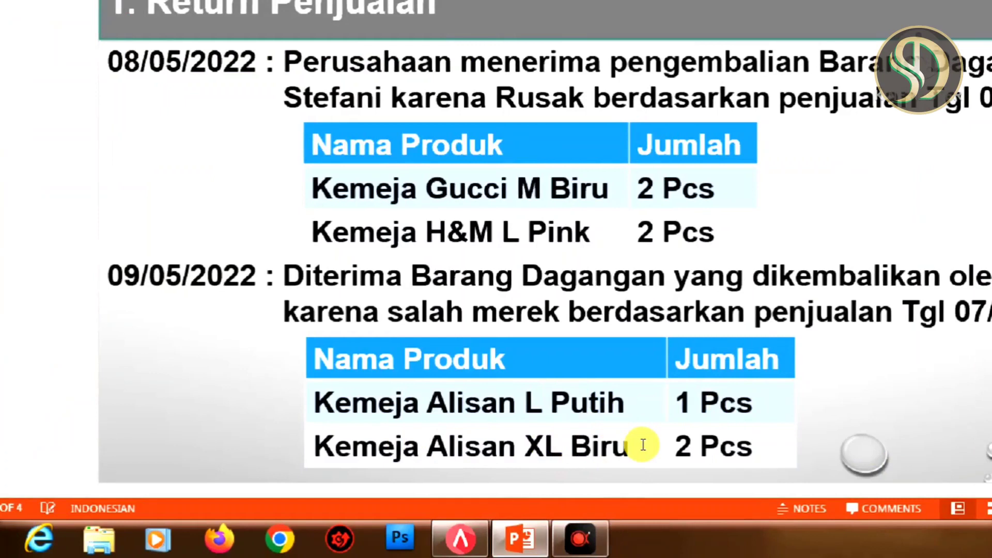
left_click(455, 537)
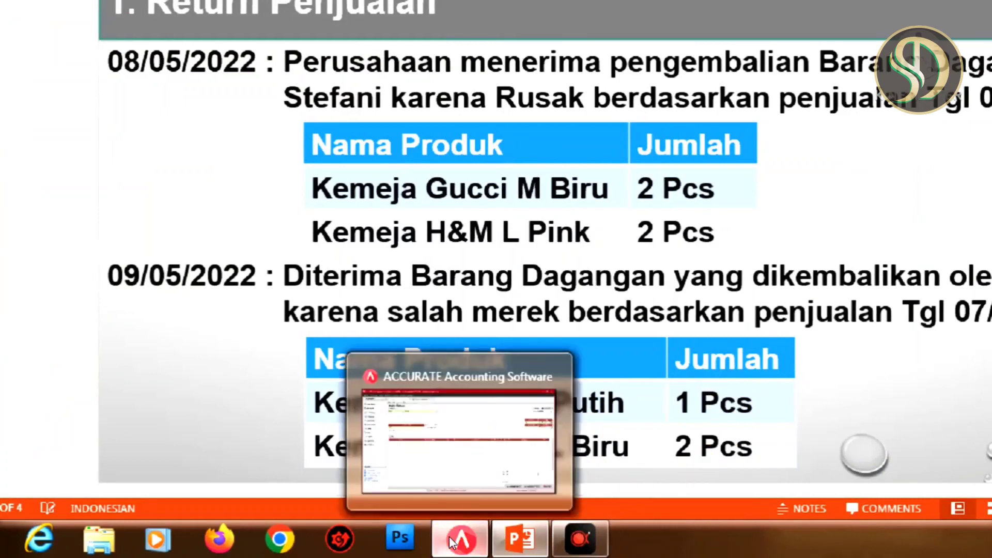
left_click(530, 173)
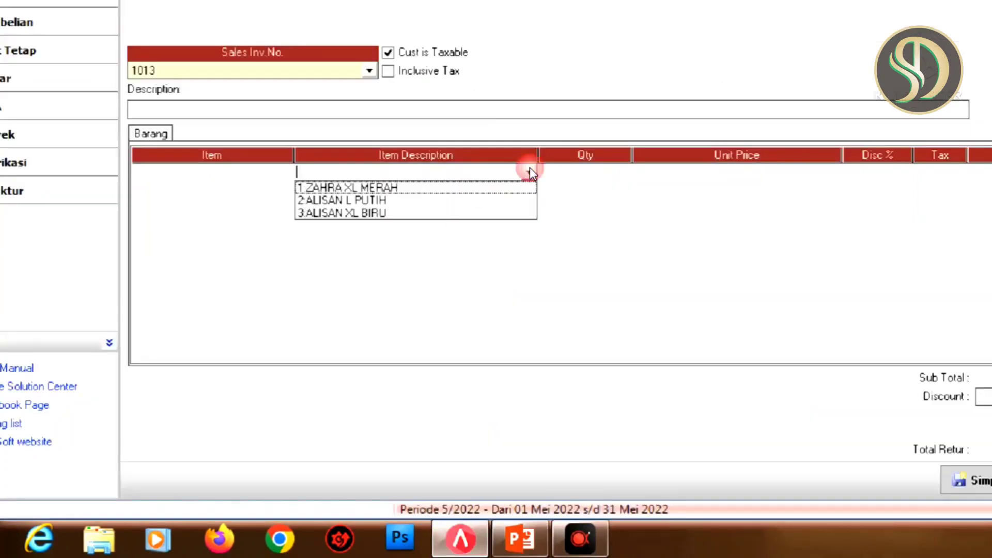
left_click(382, 202)
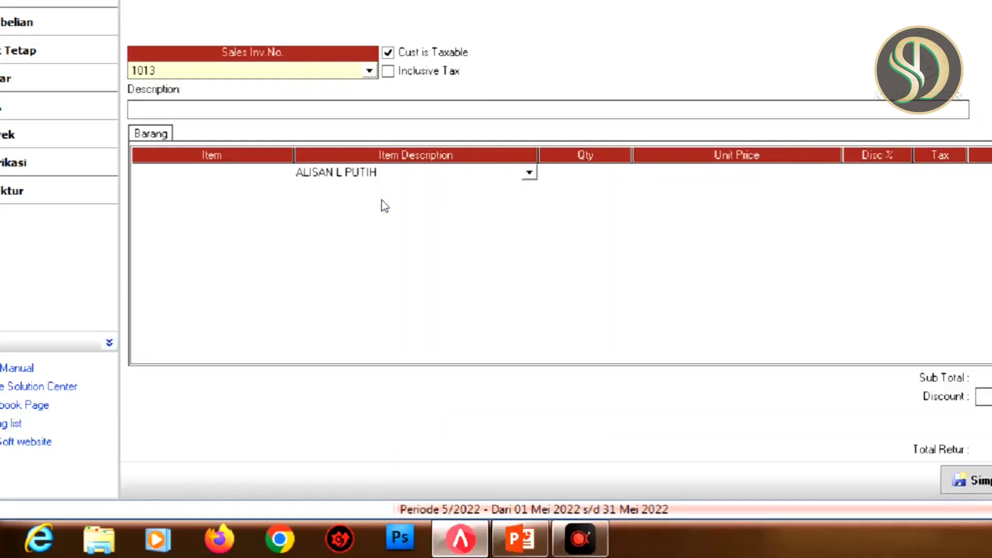
Decline returning all goods of the invoice and set the return quantity of ALISAN L PUTIH to 1.
left_click(655, 223)
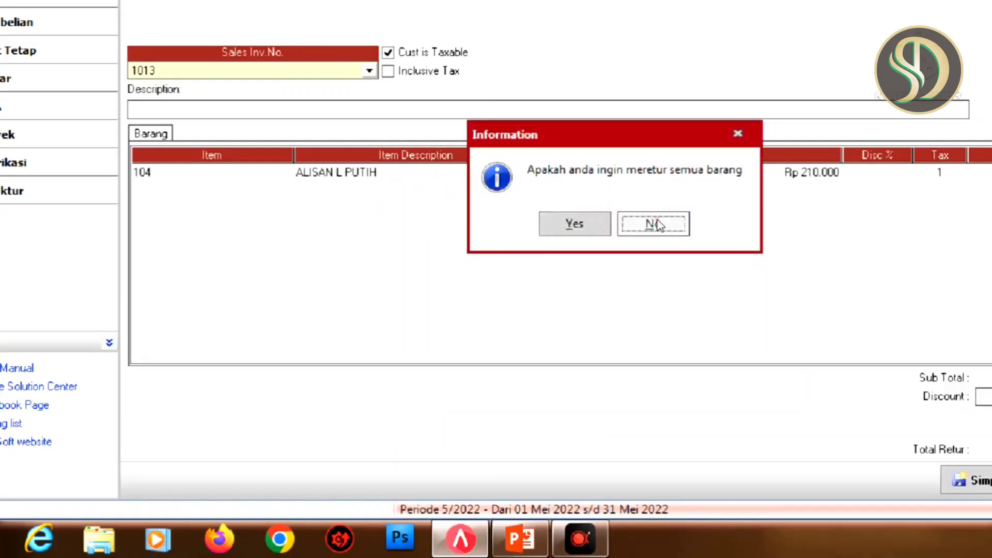
left_click(608, 176)
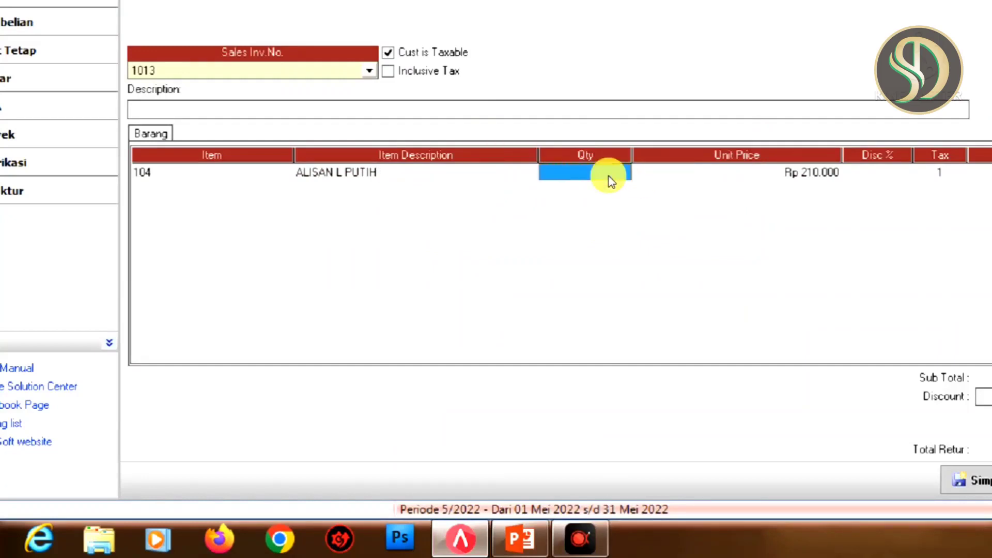
type("1")
key("Return")
key("Down")
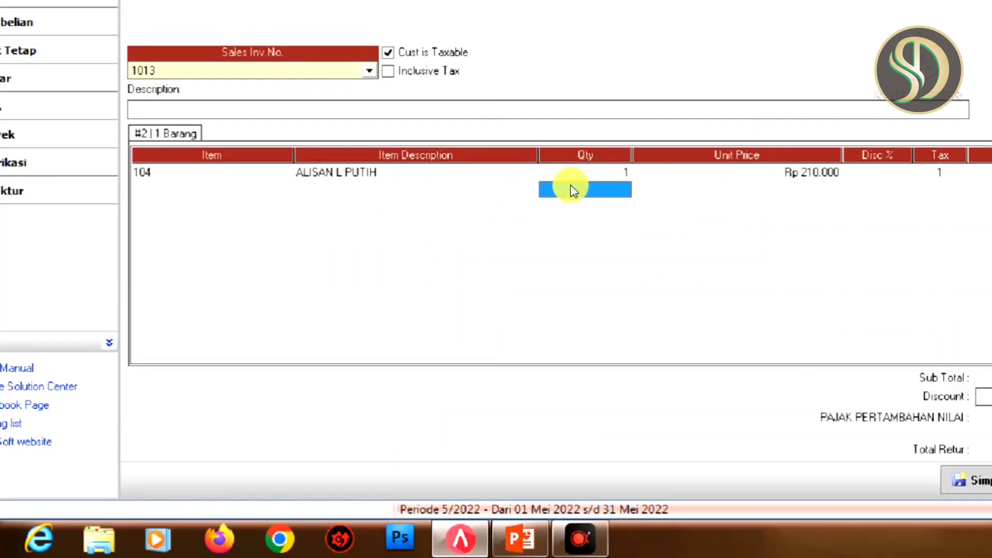
Add ALISAN XL BIRU as the second item on the sales return and decline returning all goods of the invoice.
left_click(411, 190)
left_click(499, 194)
left_click(529, 189)
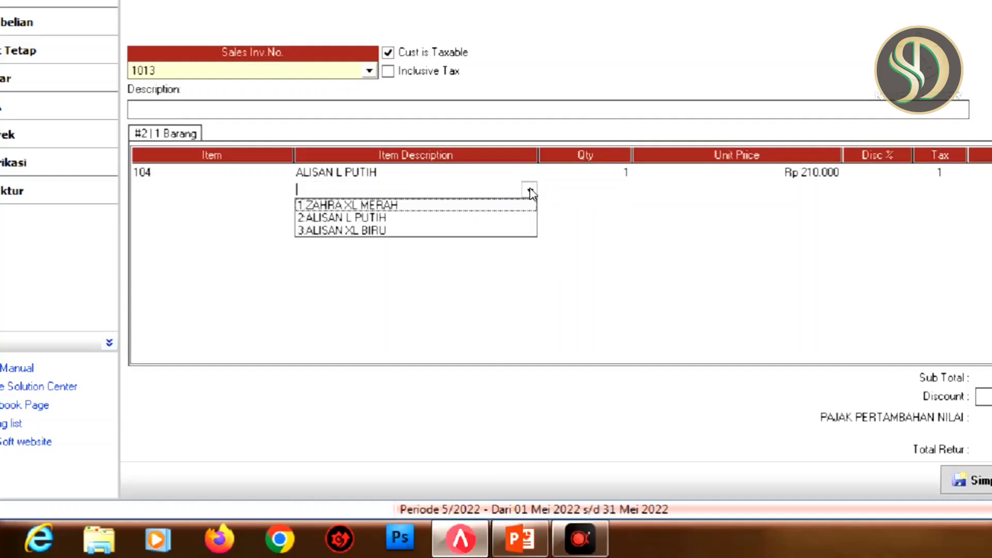
left_click(391, 232)
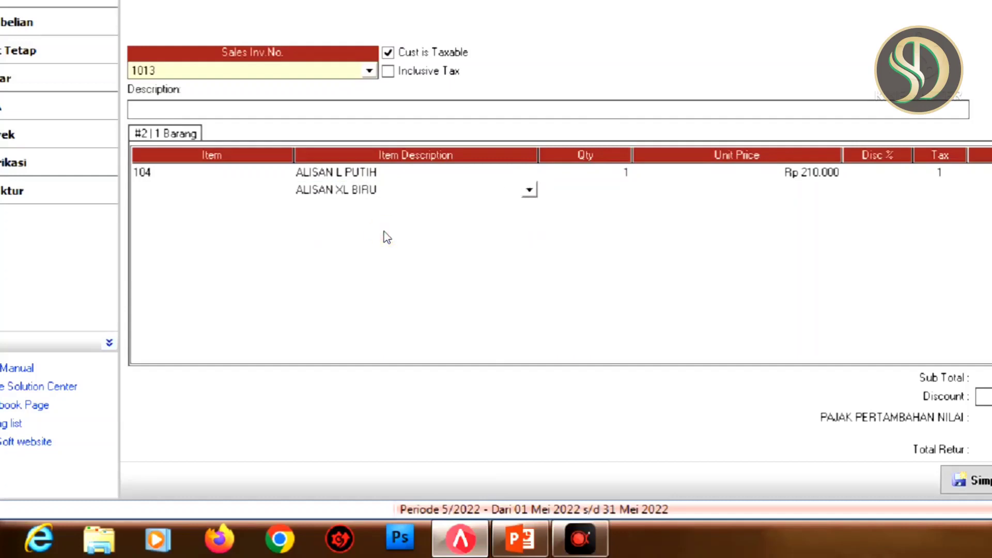
left_click(633, 225)
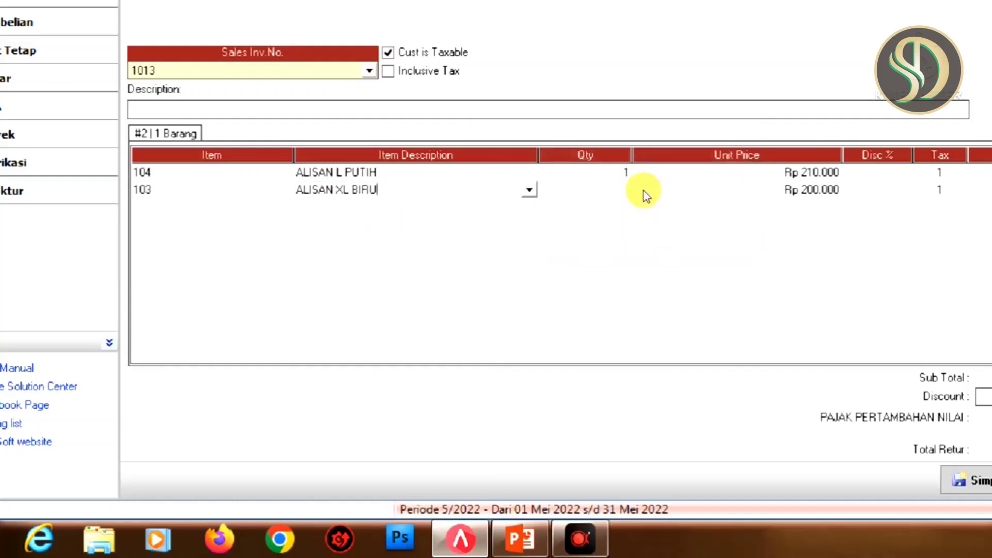
Set the return quantity of ALISAN XL BIRU to 2, and save and close the sales return.
left_click(616, 195)
left_click(612, 188)
type("2")
key("Return")
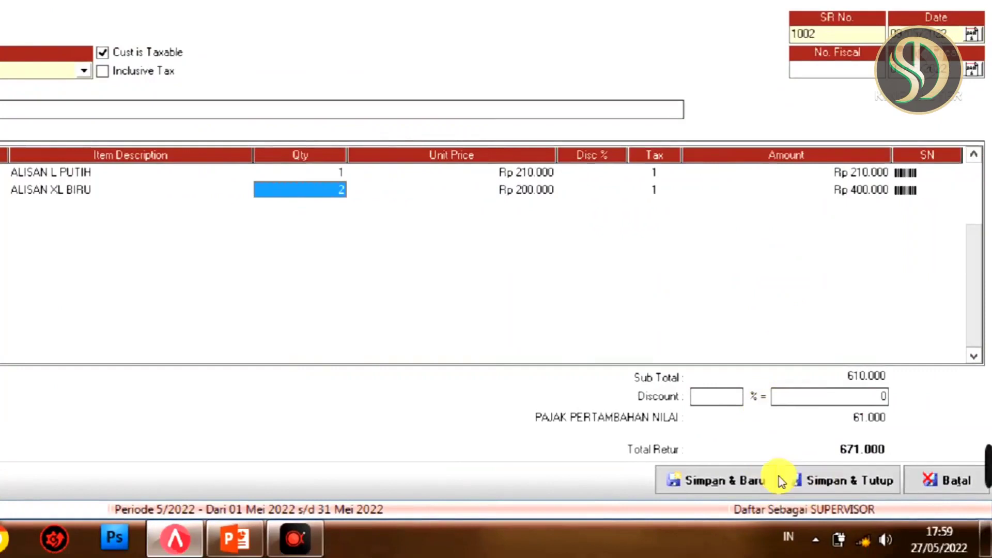
left_click(839, 478)
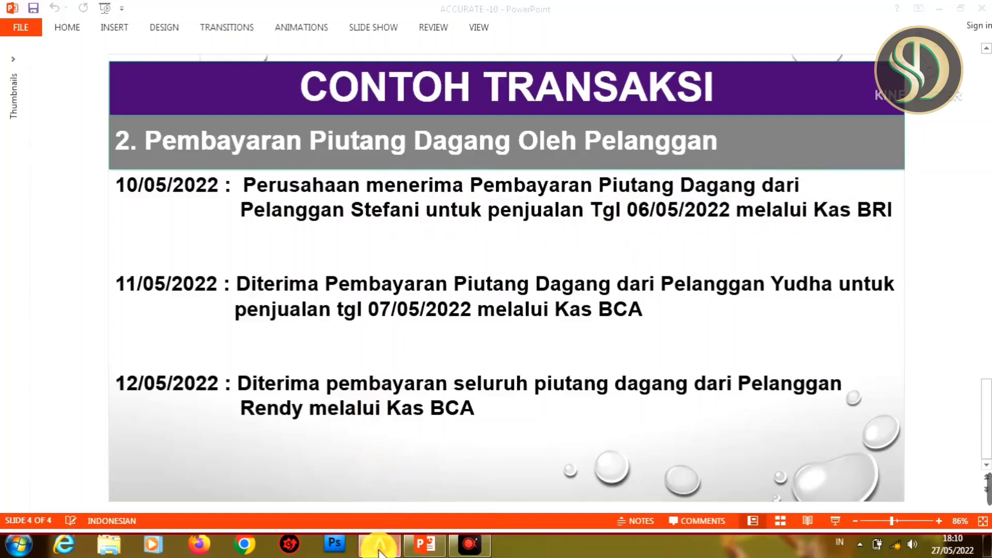
Switch to Accurate, open a new sales receipt (Penerimaan Penjualan) and select the customer paying for the 06/05/2022 sale.
left_click(379, 552)
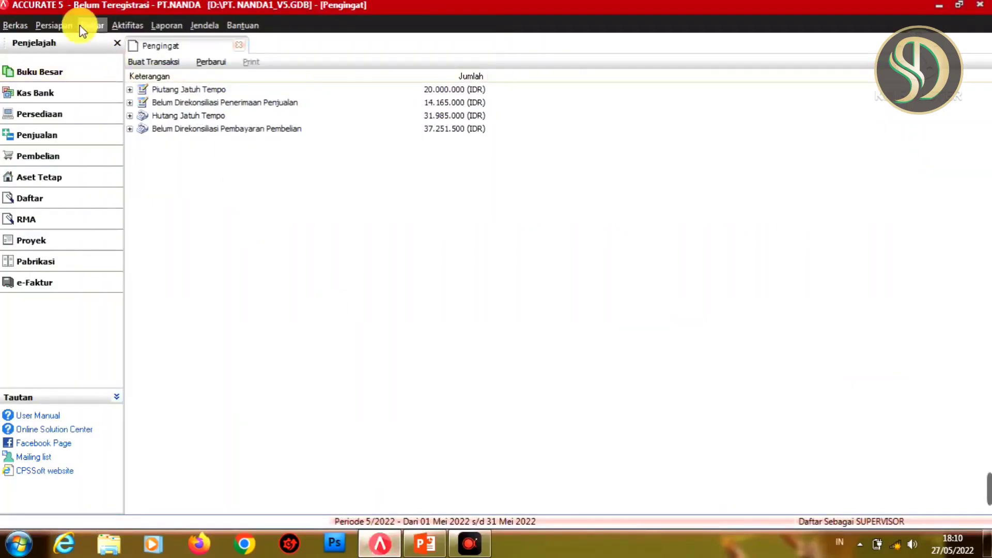
left_click(130, 26)
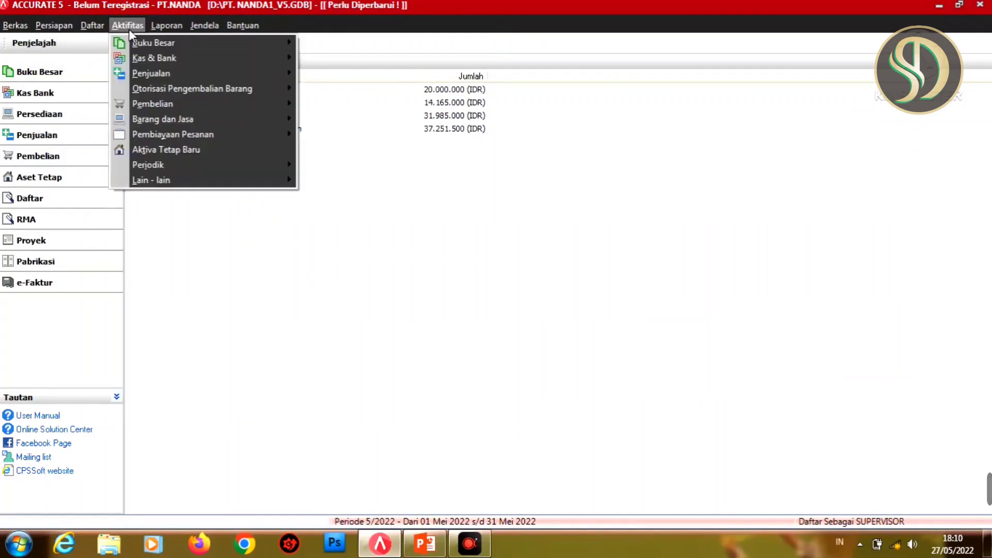
left_click(157, 70)
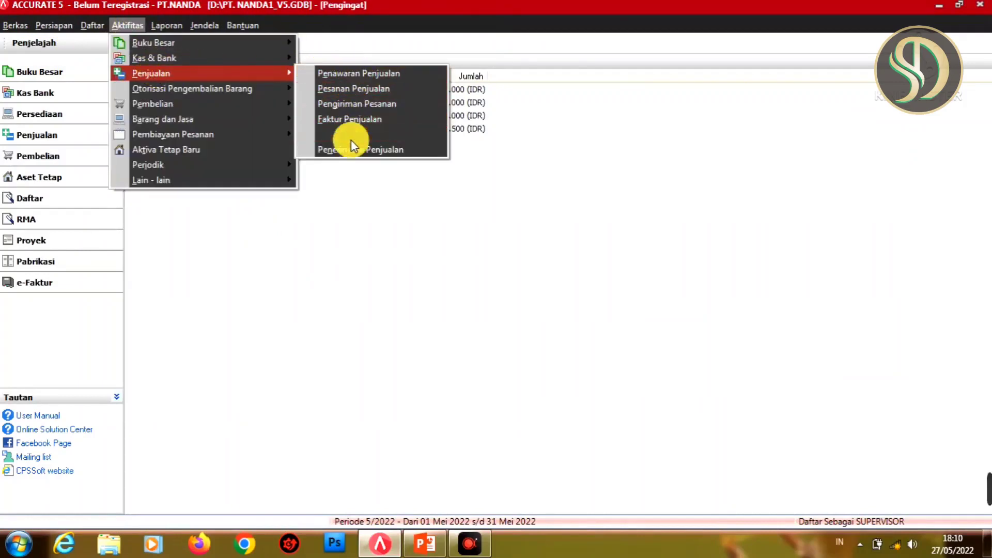
left_click(378, 154)
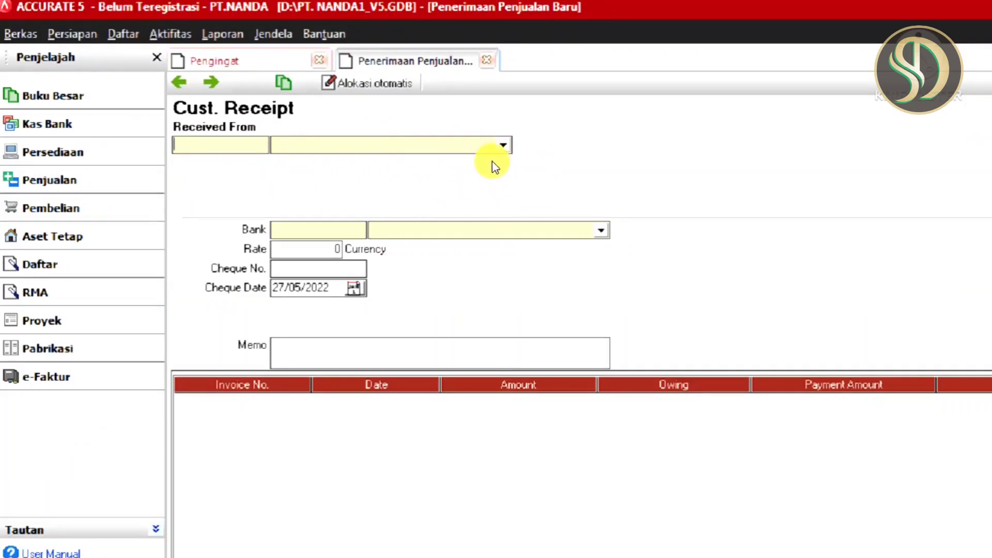
left_click(504, 144)
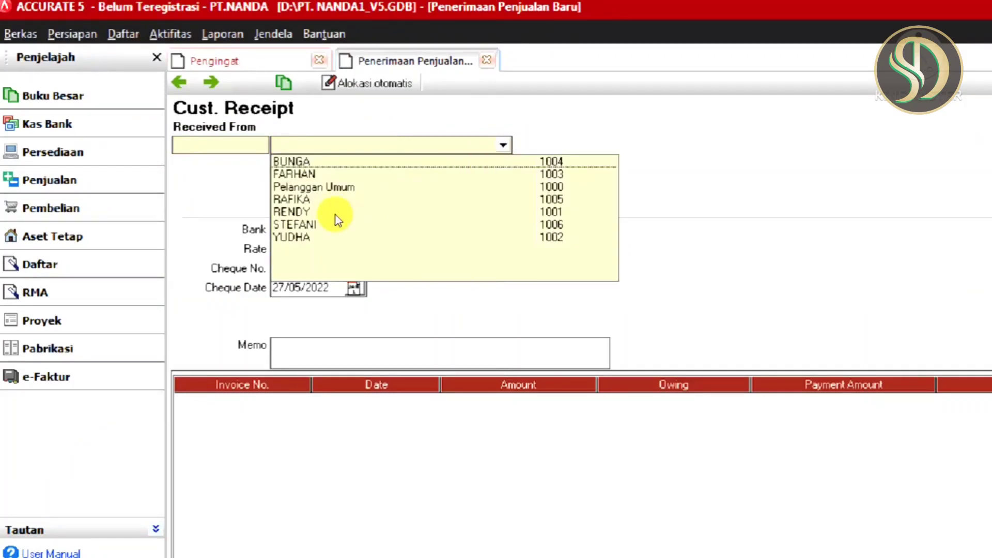
left_click(307, 225)
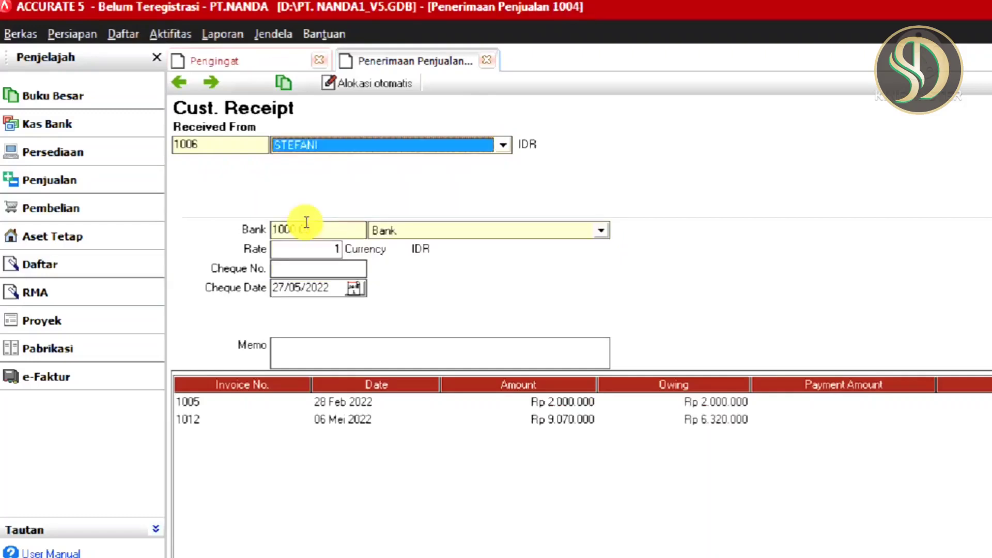
Check the payment details in the PowerPoint exercise, and in Accurate set the receipt's bank to KAS BRI and payment date to 10/05/2022.
left_click(563, 538)
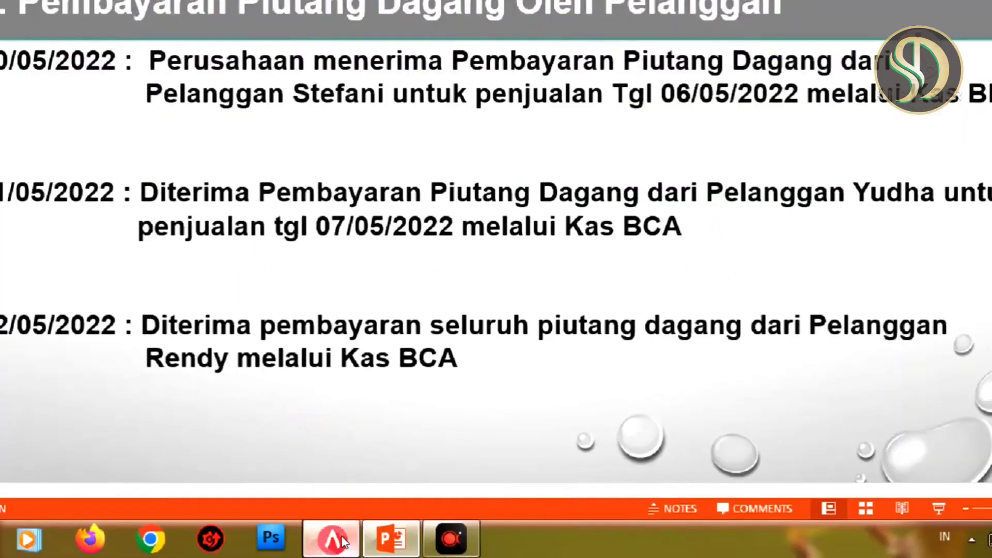
left_click(343, 542)
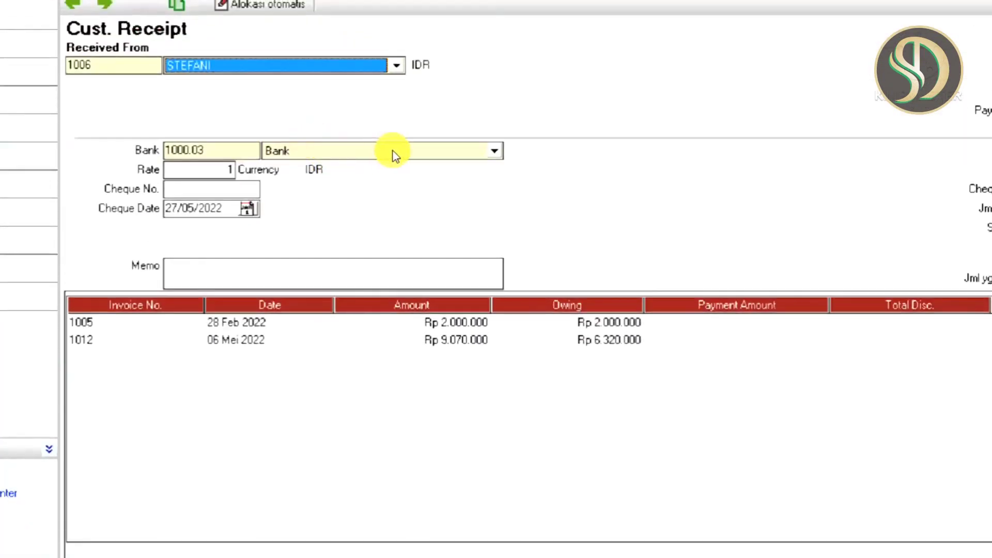
left_click(494, 152)
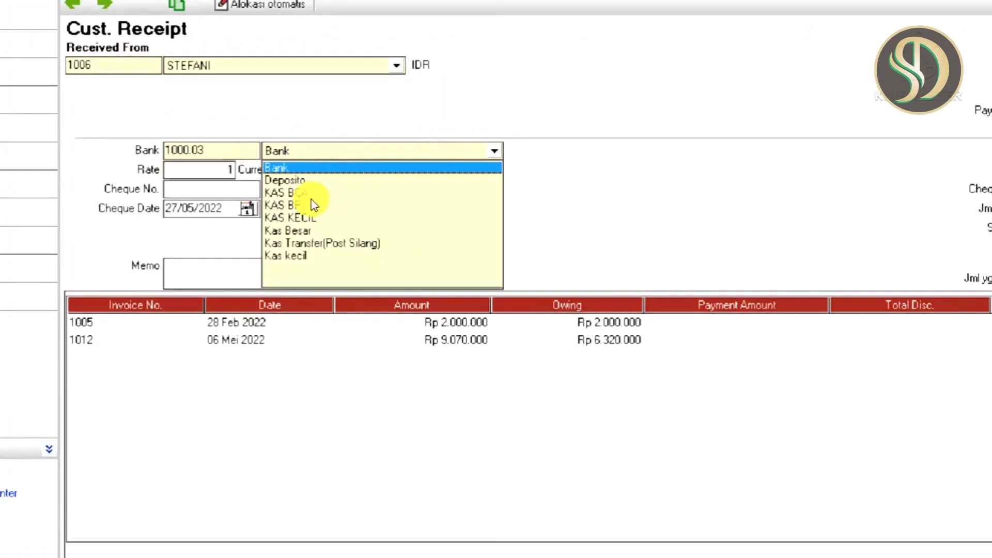
left_click(297, 206)
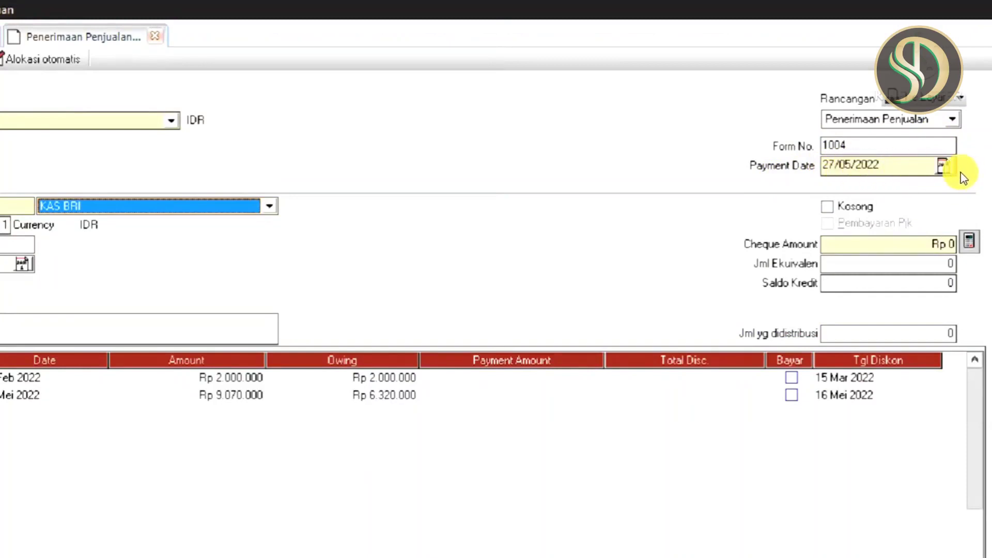
left_click(944, 166)
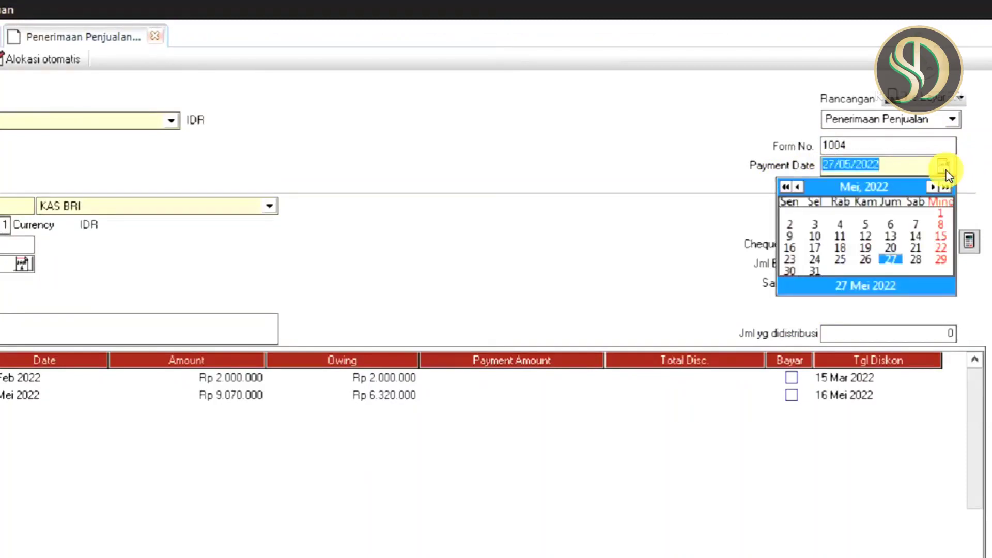
left_click(815, 237)
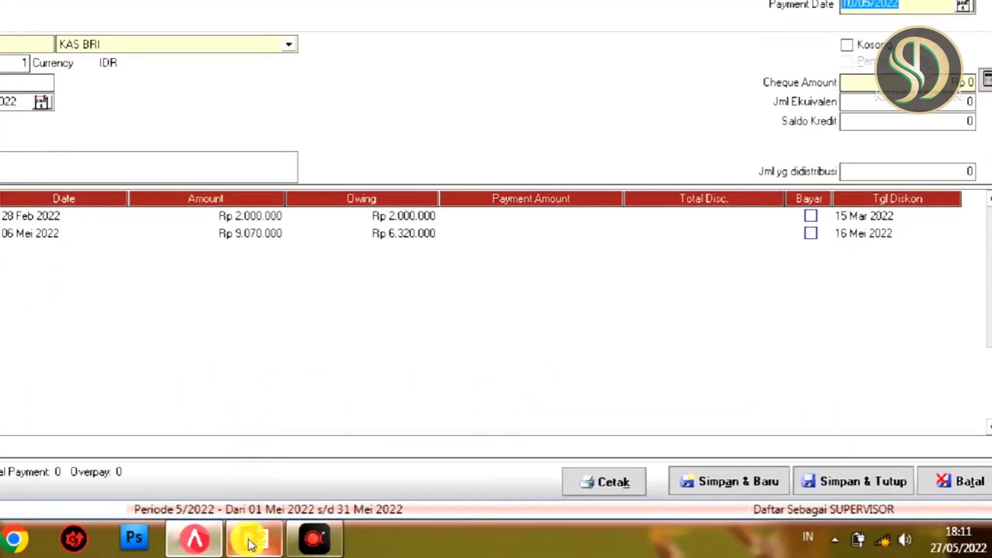
Recheck the PowerPoint exercise, mark the 06 Mei 2022 invoice in Accurate for payment with the calculated cheque amount, and save, starting a new receipt.
left_click(249, 540)
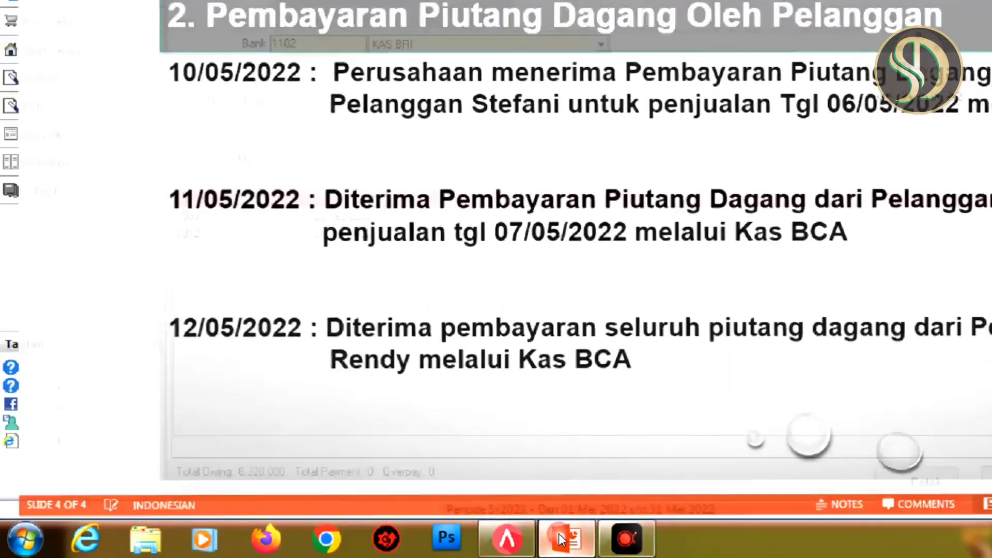
left_click(521, 537)
left_click(511, 536)
left_click(512, 536)
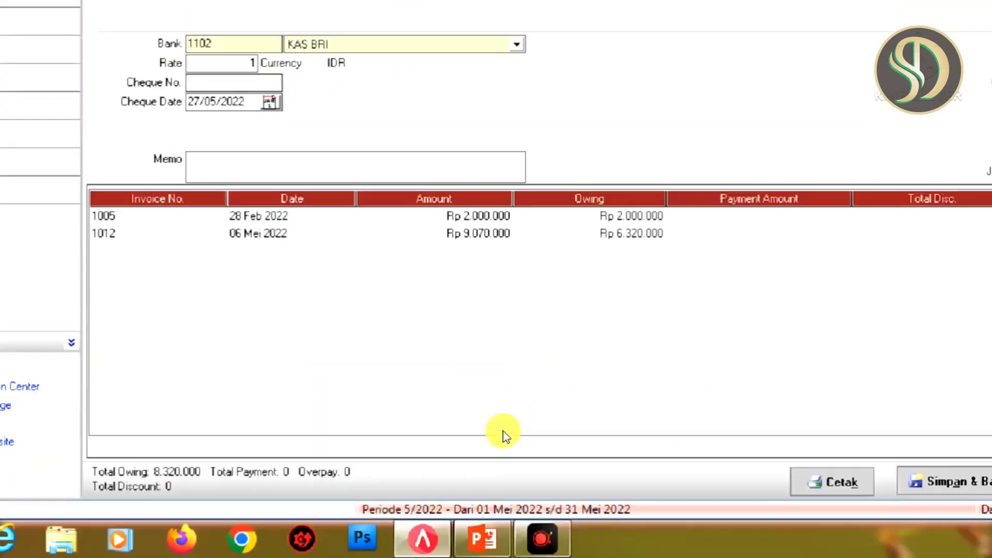
left_click(486, 535)
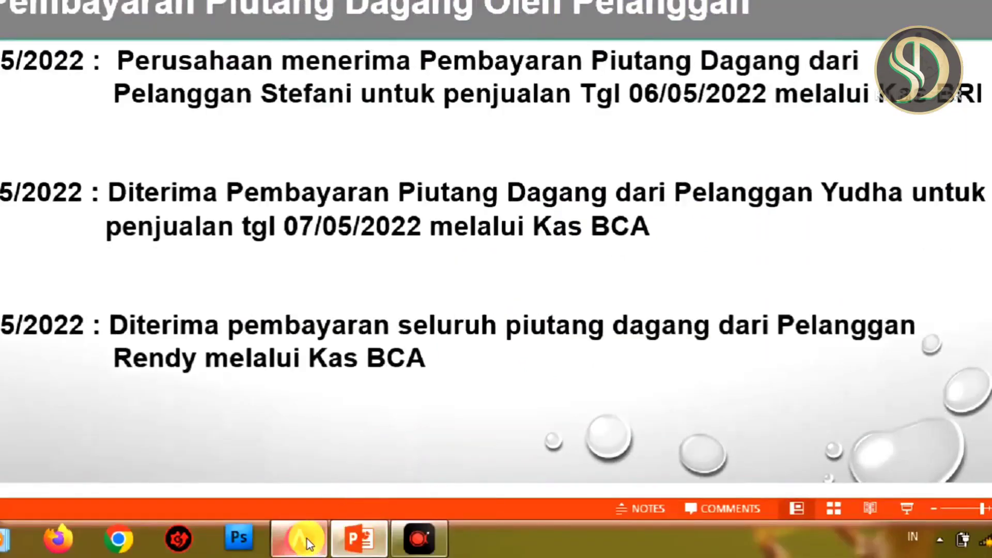
left_click(357, 540)
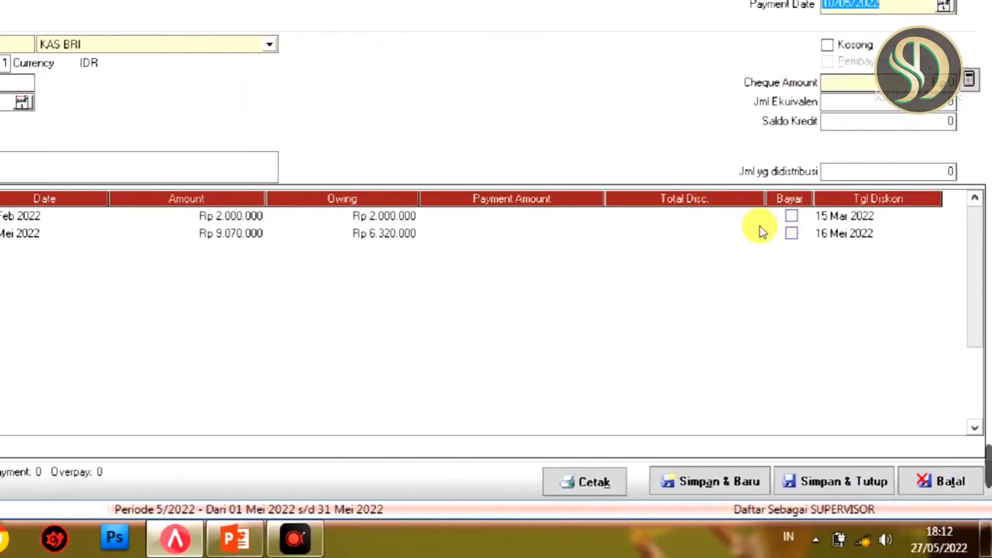
left_click(791, 234)
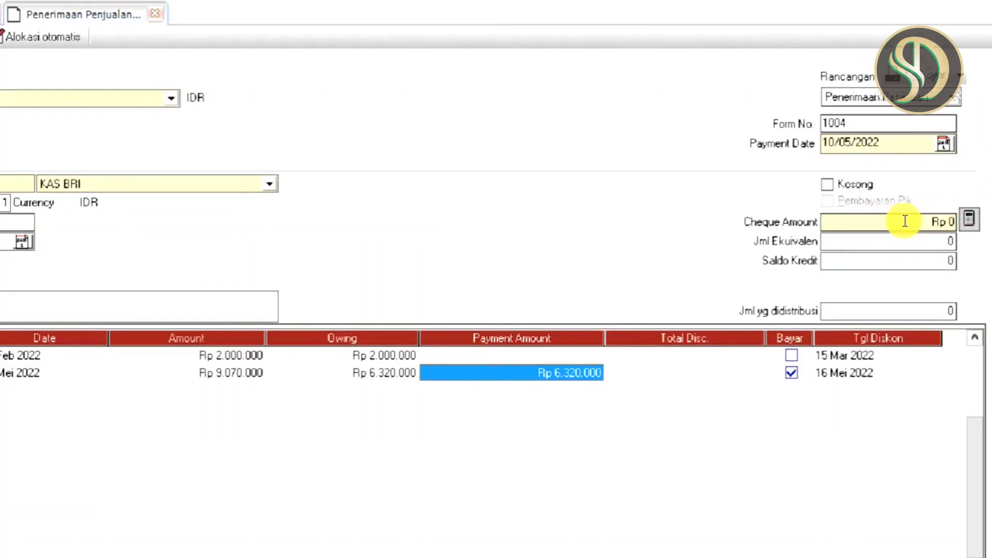
left_click(969, 219)
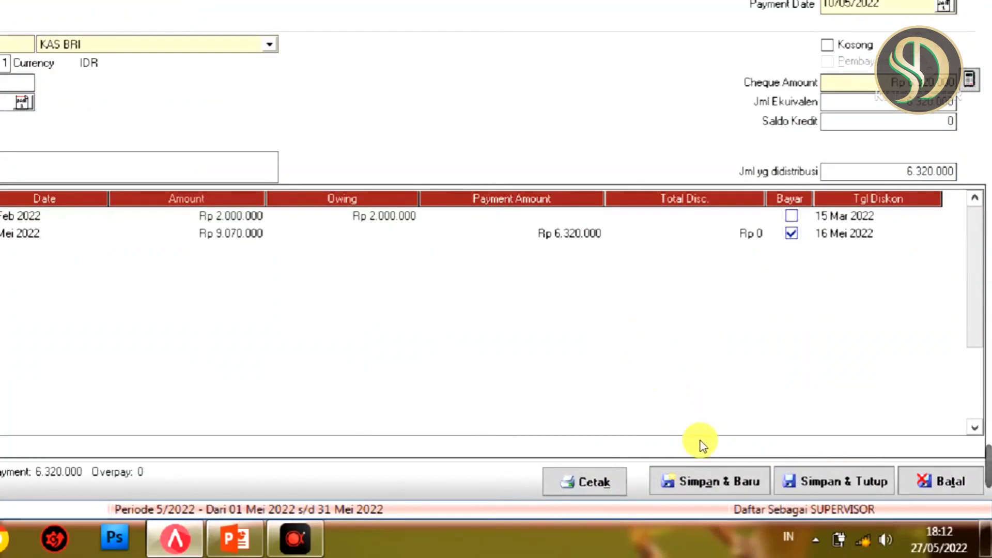
left_click(697, 479)
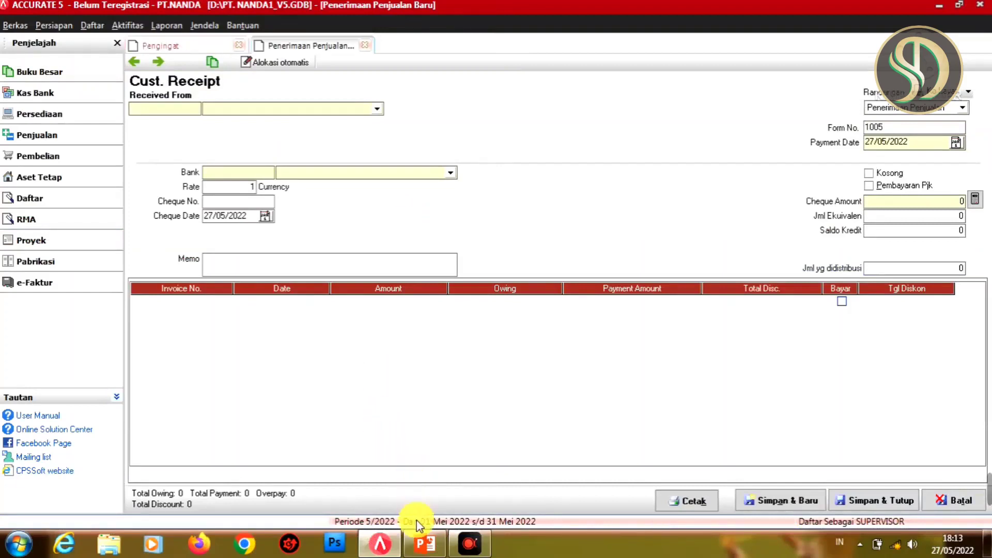
Read the 11/05/2022 payment in the PowerPoint exercise and select its customer on the new Accurate receipt.
left_click(425, 543)
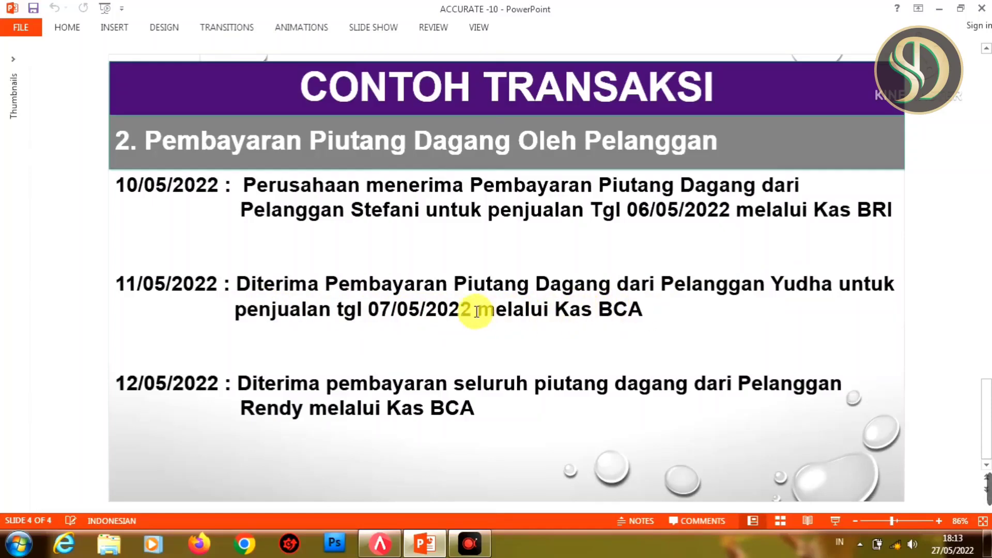
left_click(381, 543)
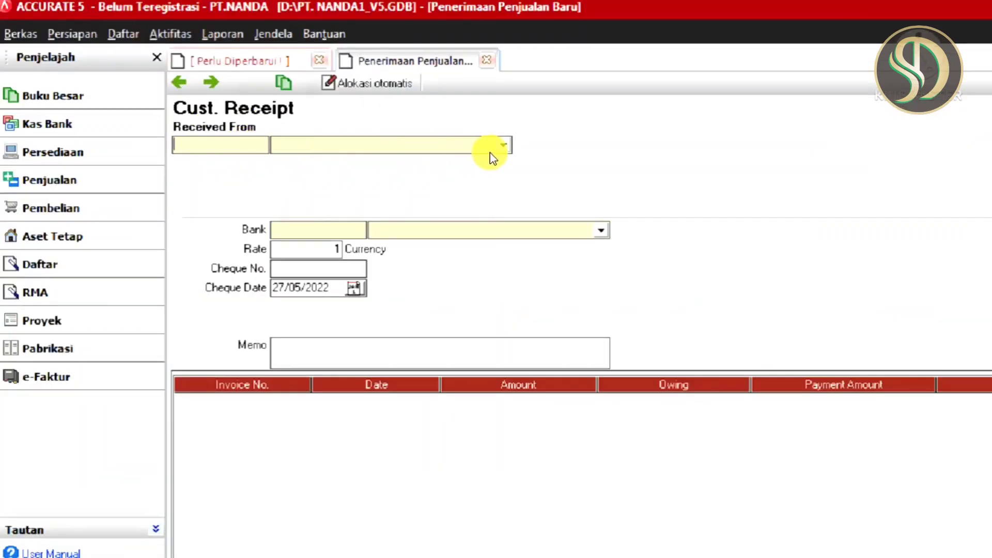
left_click(503, 147)
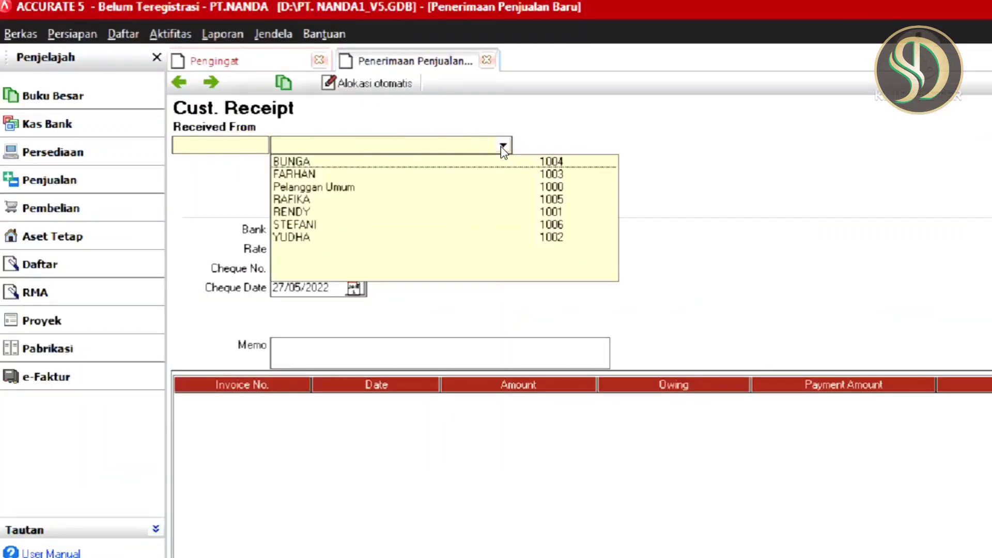
left_click(302, 236)
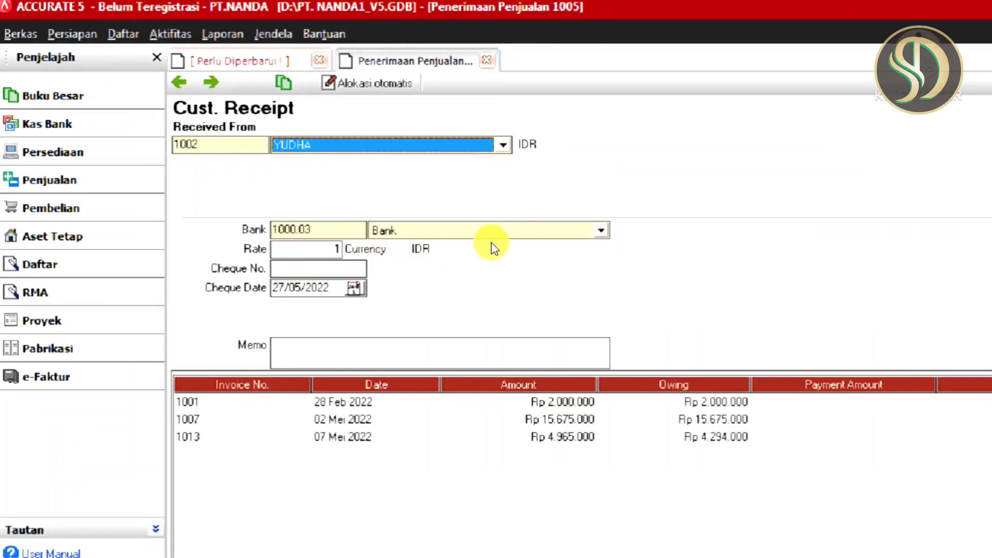
Set the receipt's bank to KAS BCA and its payment date to 11/05/2022.
left_click(601, 230)
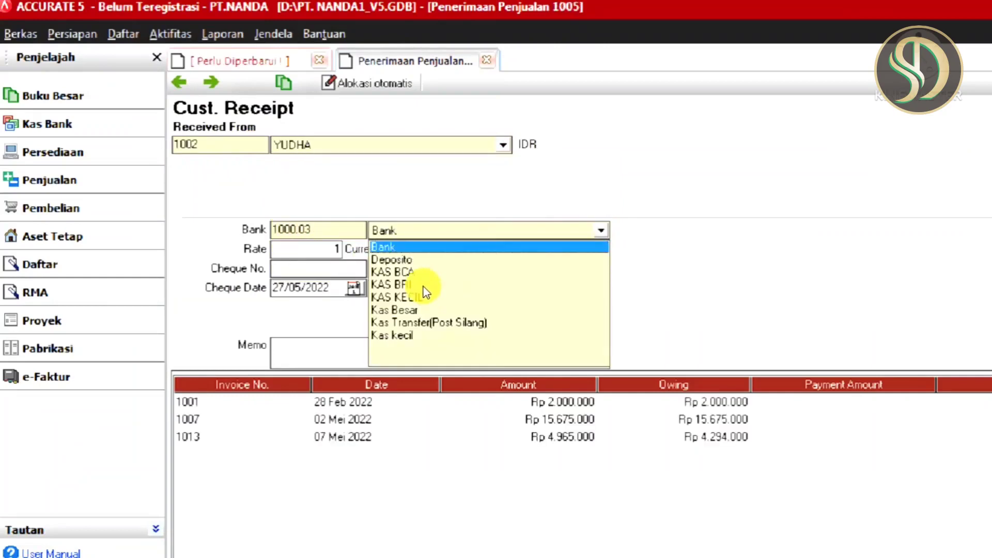
left_click(411, 276)
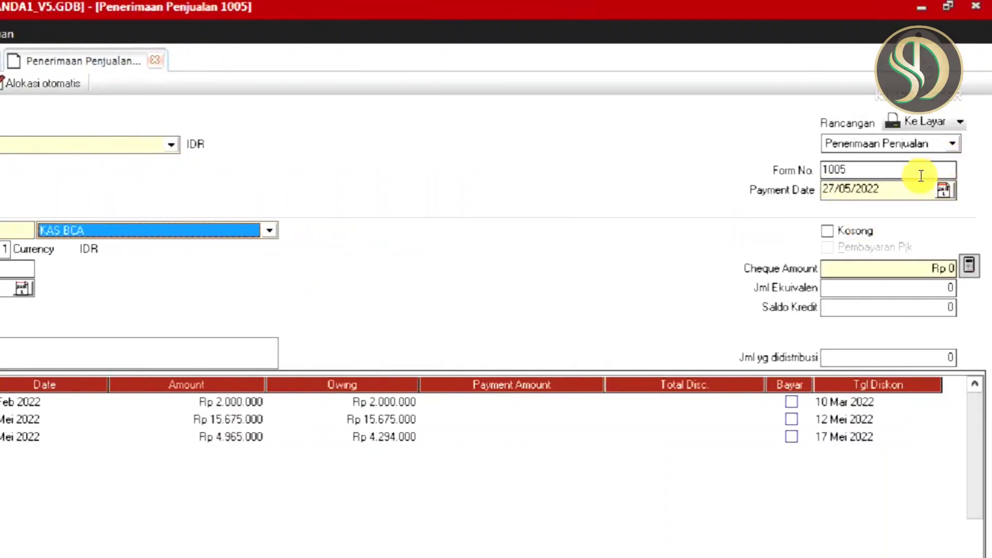
left_click(950, 188)
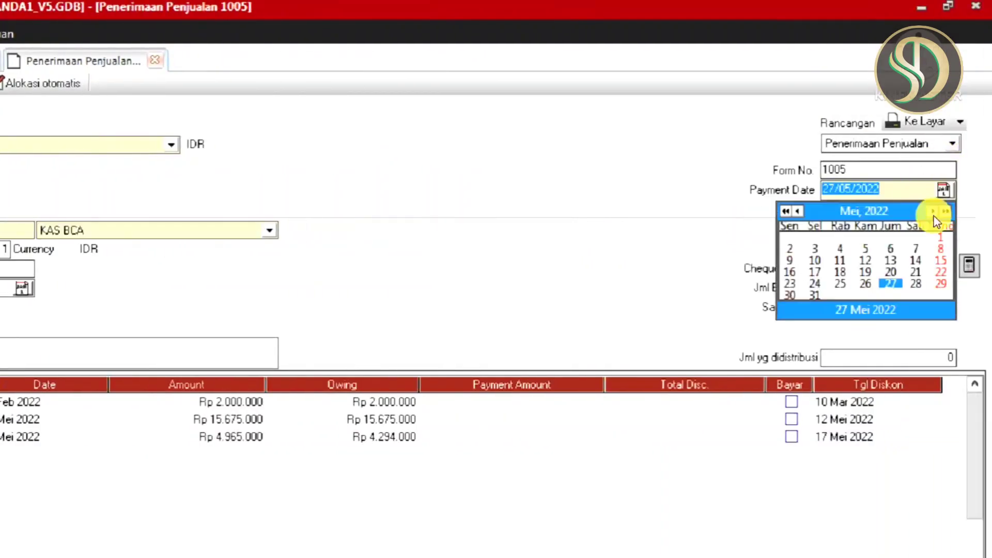
left_click(841, 260)
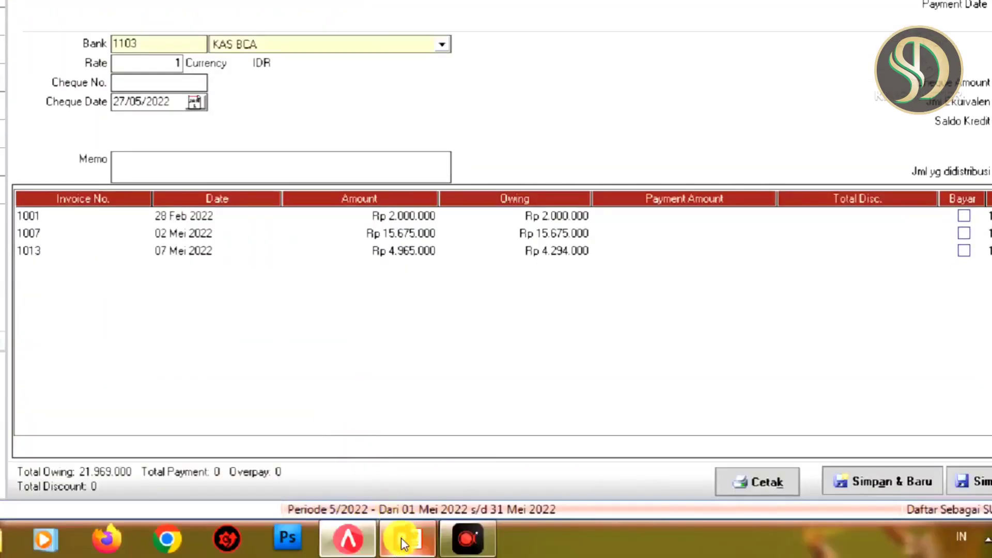
Recheck the PowerPoint exercise, mark the 07 Mei 2022 invoice in Accurate for payment with the calculated cheque amount, and save, starting a new receipt.
left_click(405, 543)
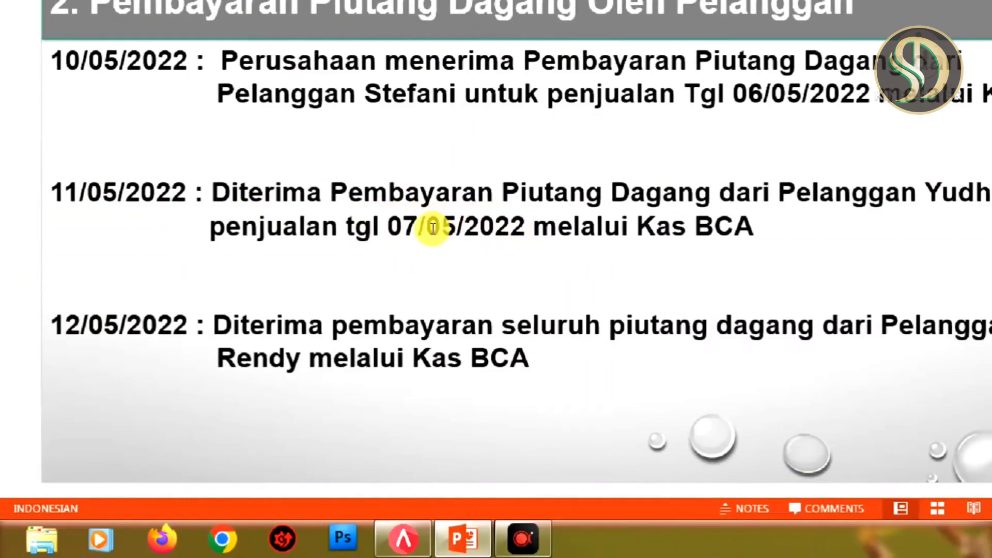
left_click(405, 539)
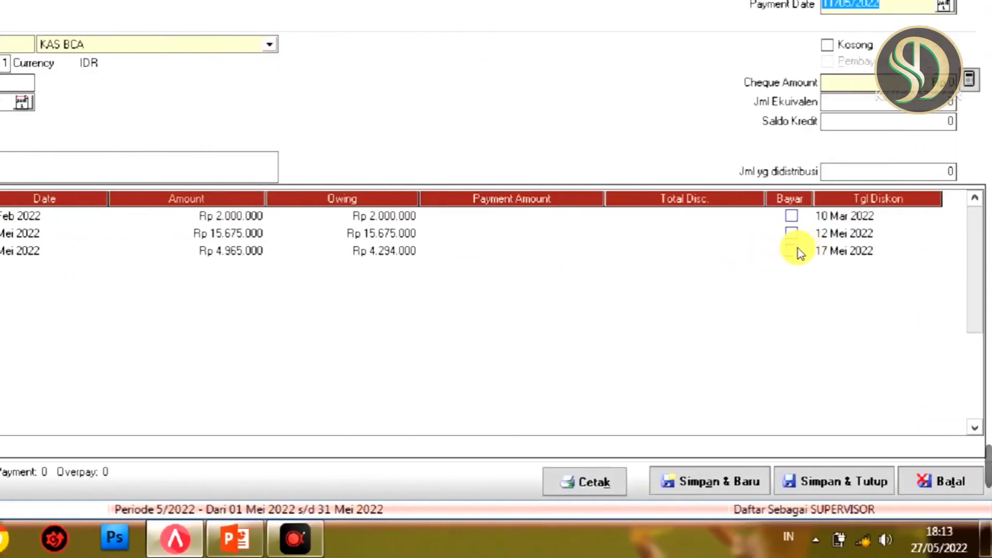
left_click(792, 250)
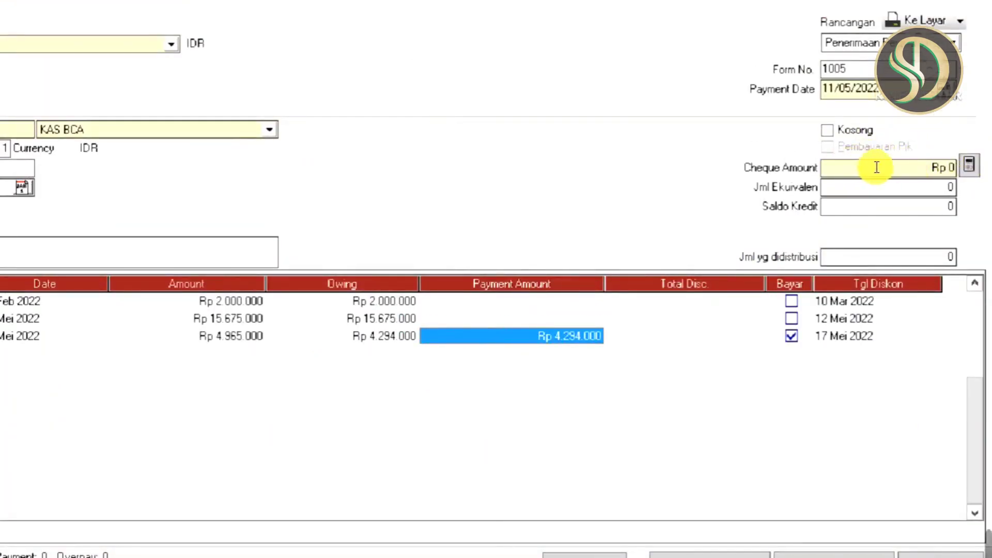
left_click(970, 166)
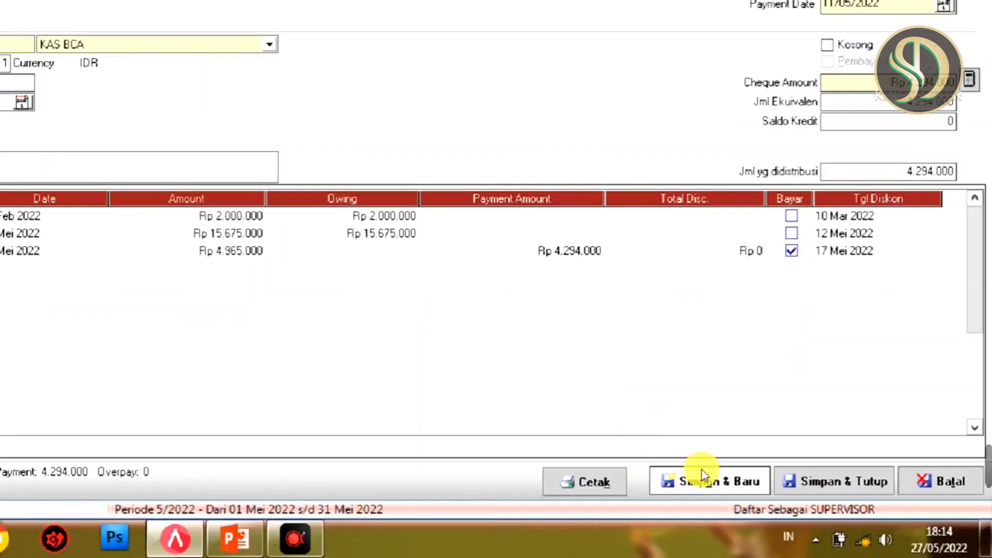
left_click(703, 475)
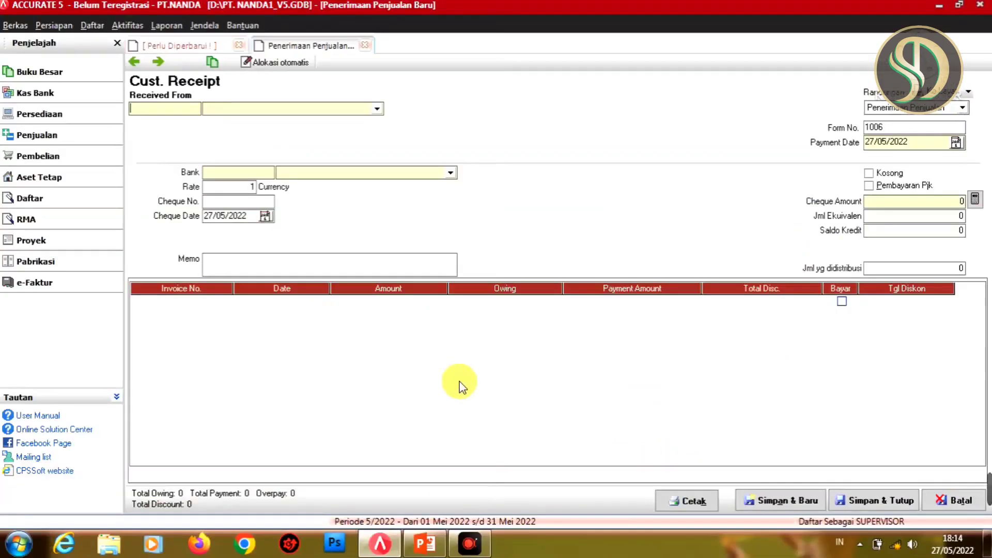
Read the 12/05/2022 payment in the PowerPoint exercise and select its customer on the new Accurate receipt.
left_click(425, 544)
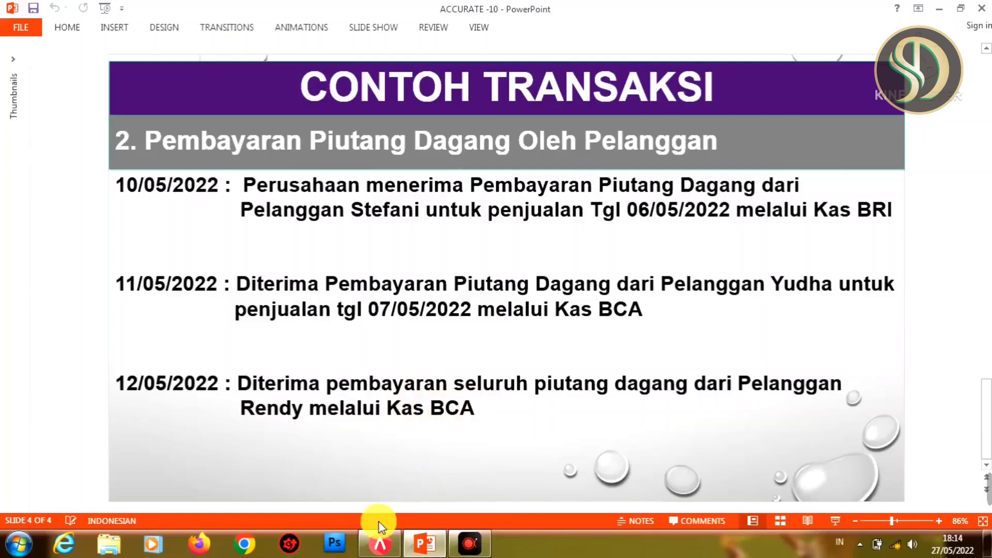
left_click(380, 545)
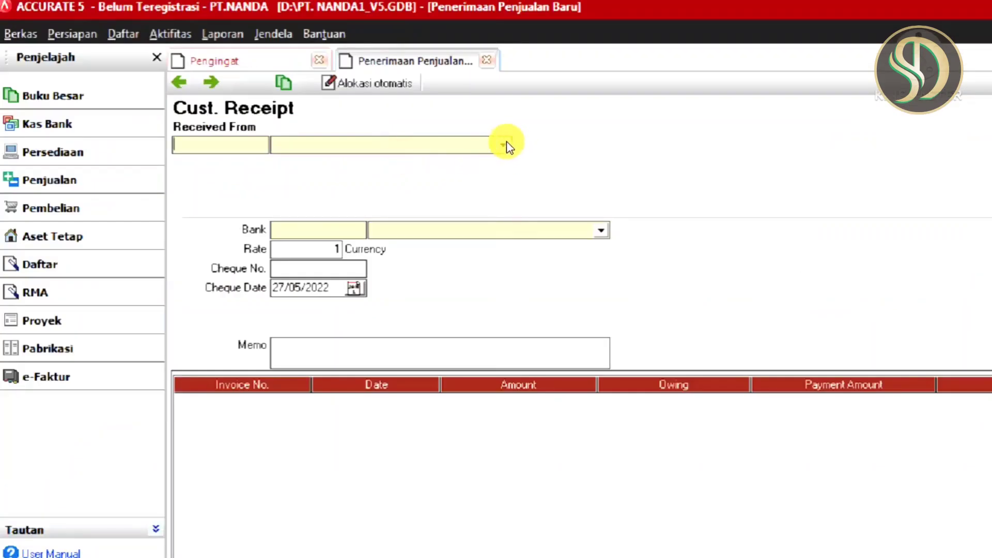
left_click(378, 109)
left_click(311, 212)
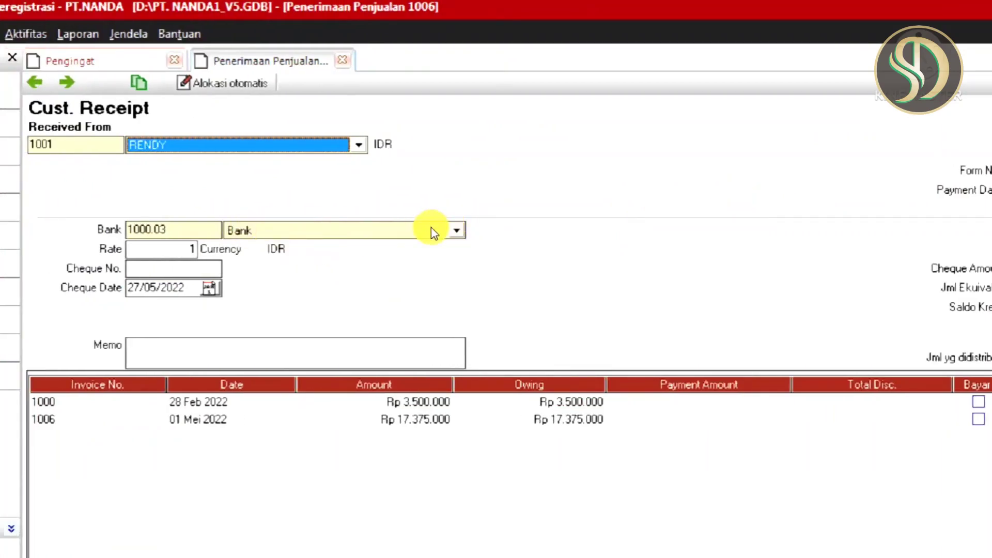
Set the receipt's bank to KAS BCA and its payment date to 12/05/2022.
left_click(456, 231)
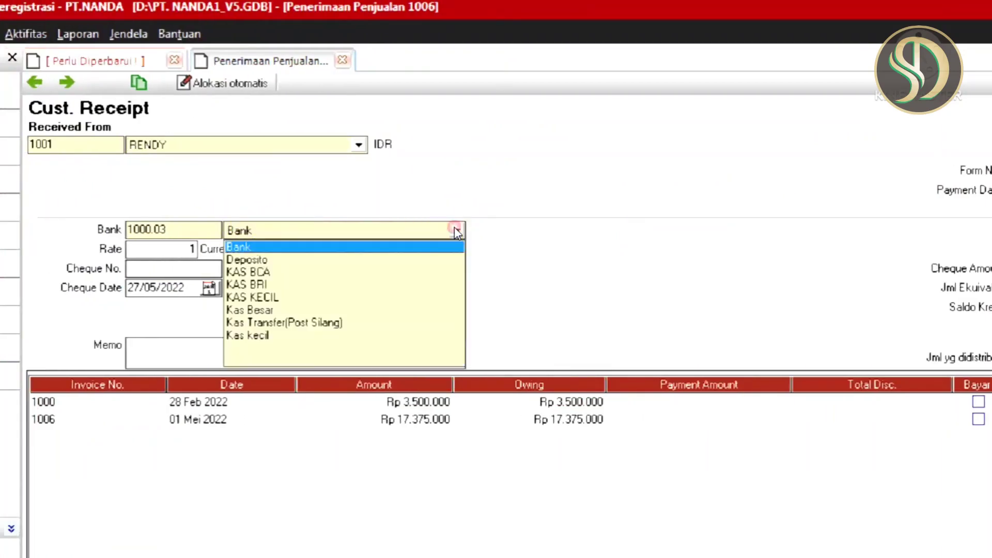
left_click(268, 274)
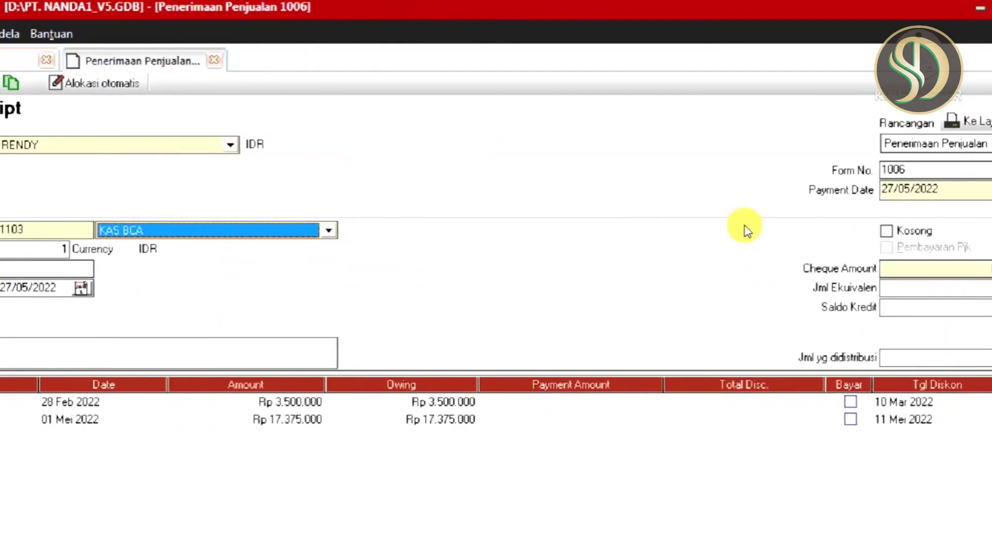
left_click(943, 191)
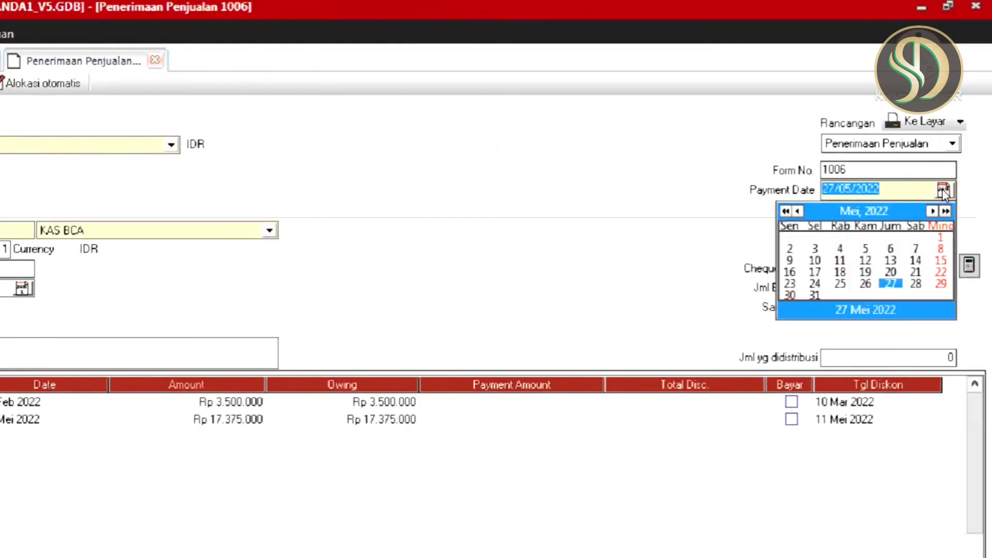
left_click(867, 261)
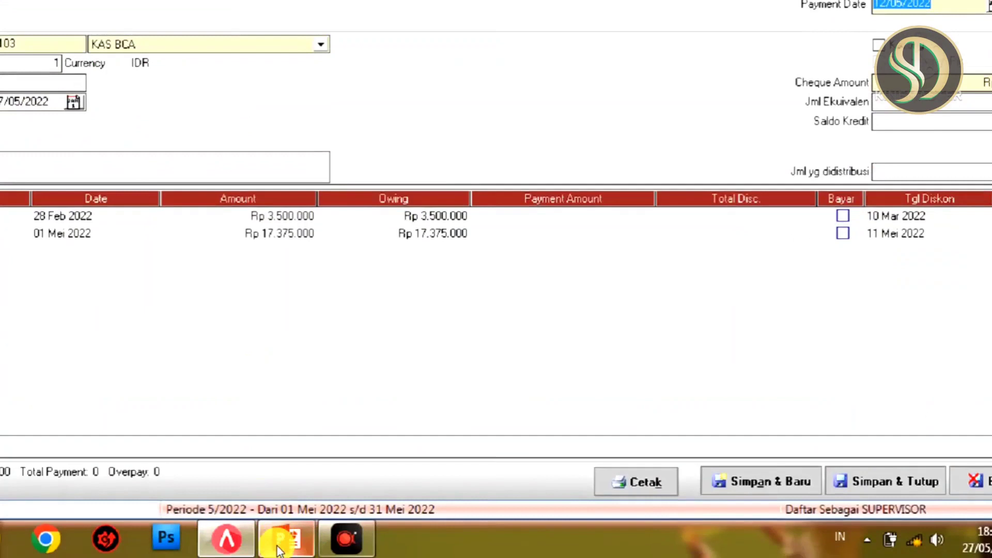
Recheck the 12/05/2022 payment in the PowerPoint exercise and mark the 28 Feb 2022 and 01 Mei 2022 invoices in Accurate for payment.
left_click(278, 549)
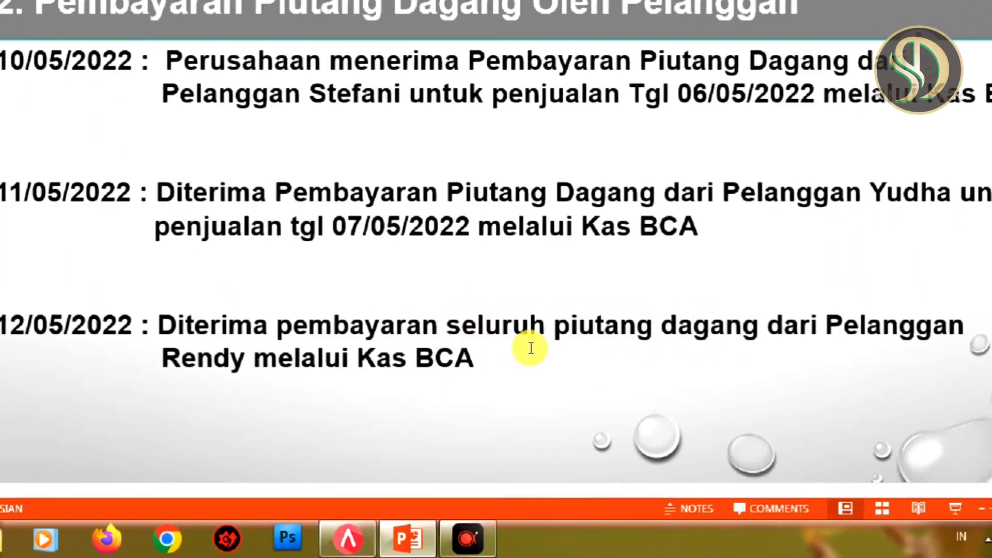
left_click(348, 539)
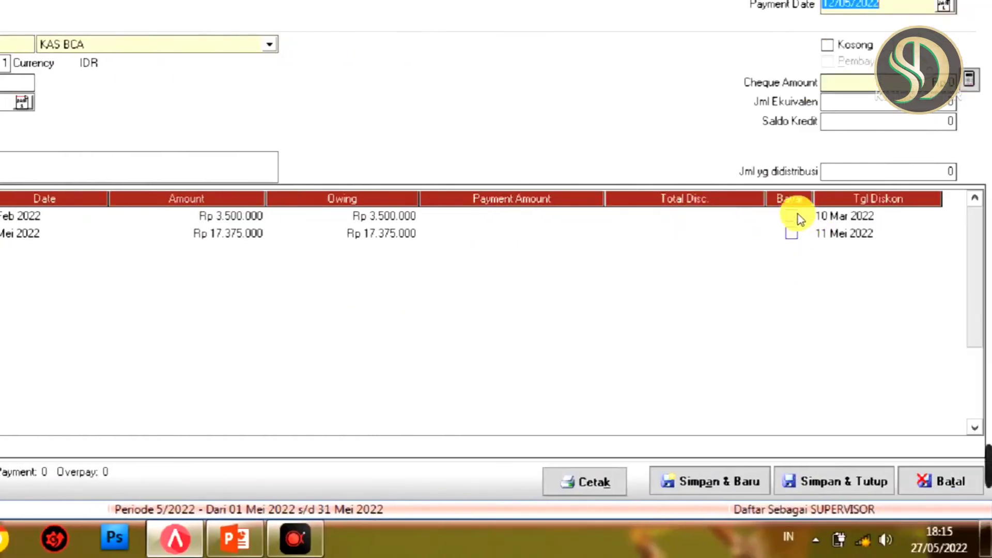
left_click(791, 216)
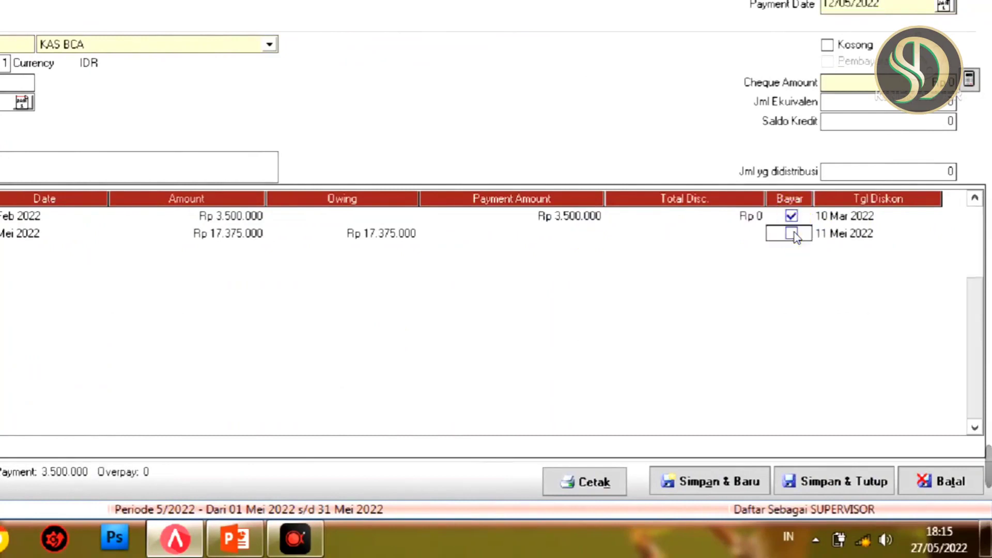
left_click(791, 233)
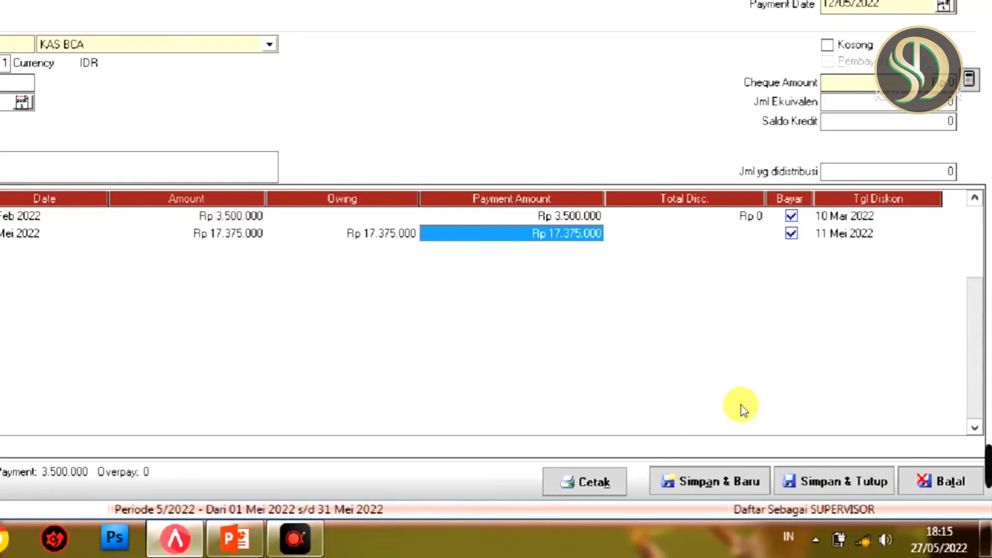
Fill the receipt's cheque amount with the calculated total of the marked invoices, then save and close the receipt.
left_click(834, 479)
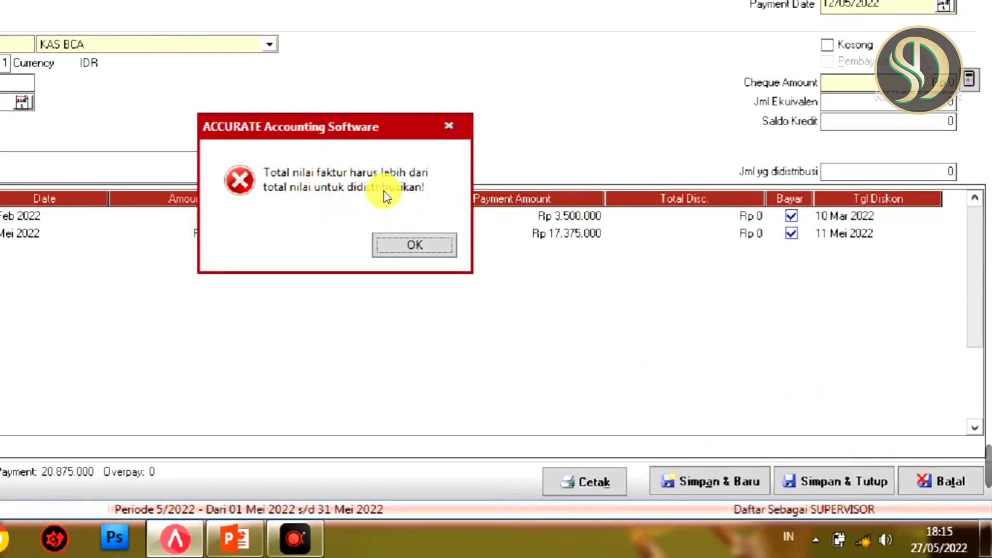
left_click(413, 246)
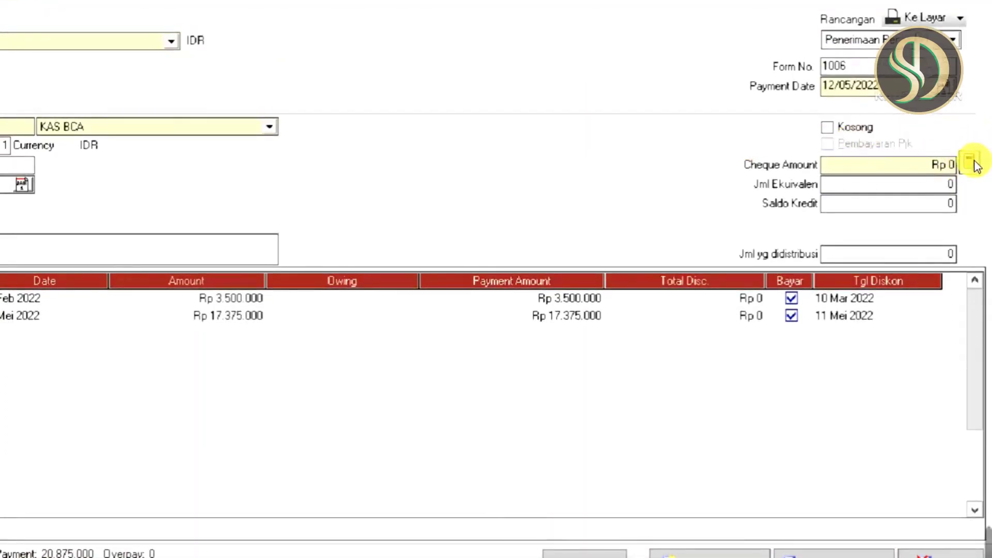
left_click(969, 161)
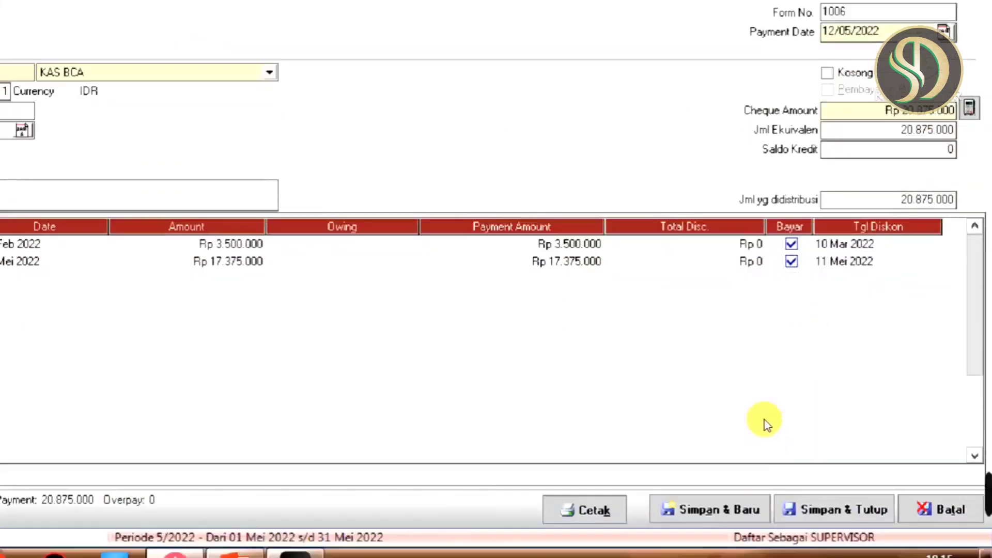
left_click(836, 480)
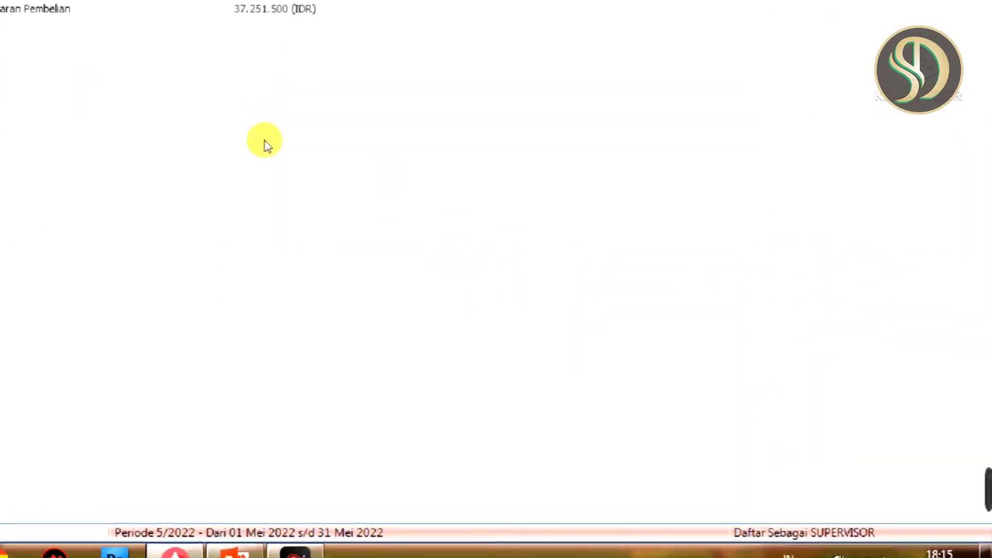